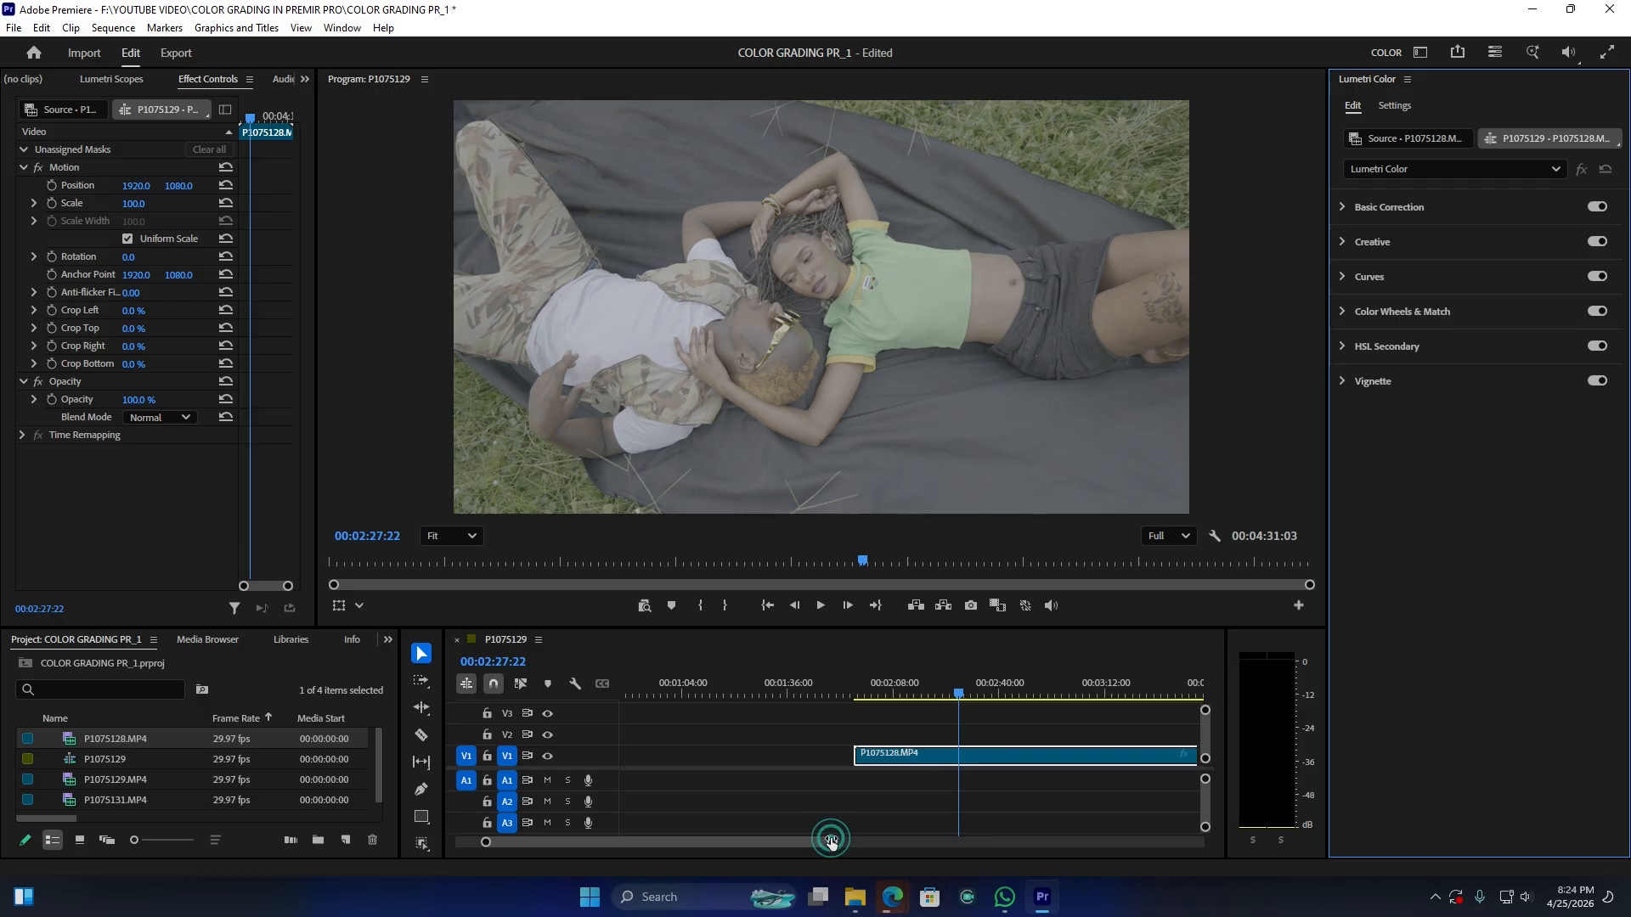
# - Shape the P1075128.MP4 clip's white RGB curve into a contrast S-curve, lowering the shadows and raising the midtones and highlights
pyautogui.moveTo(832, 842); pyautogui.dragTo(781, 841)
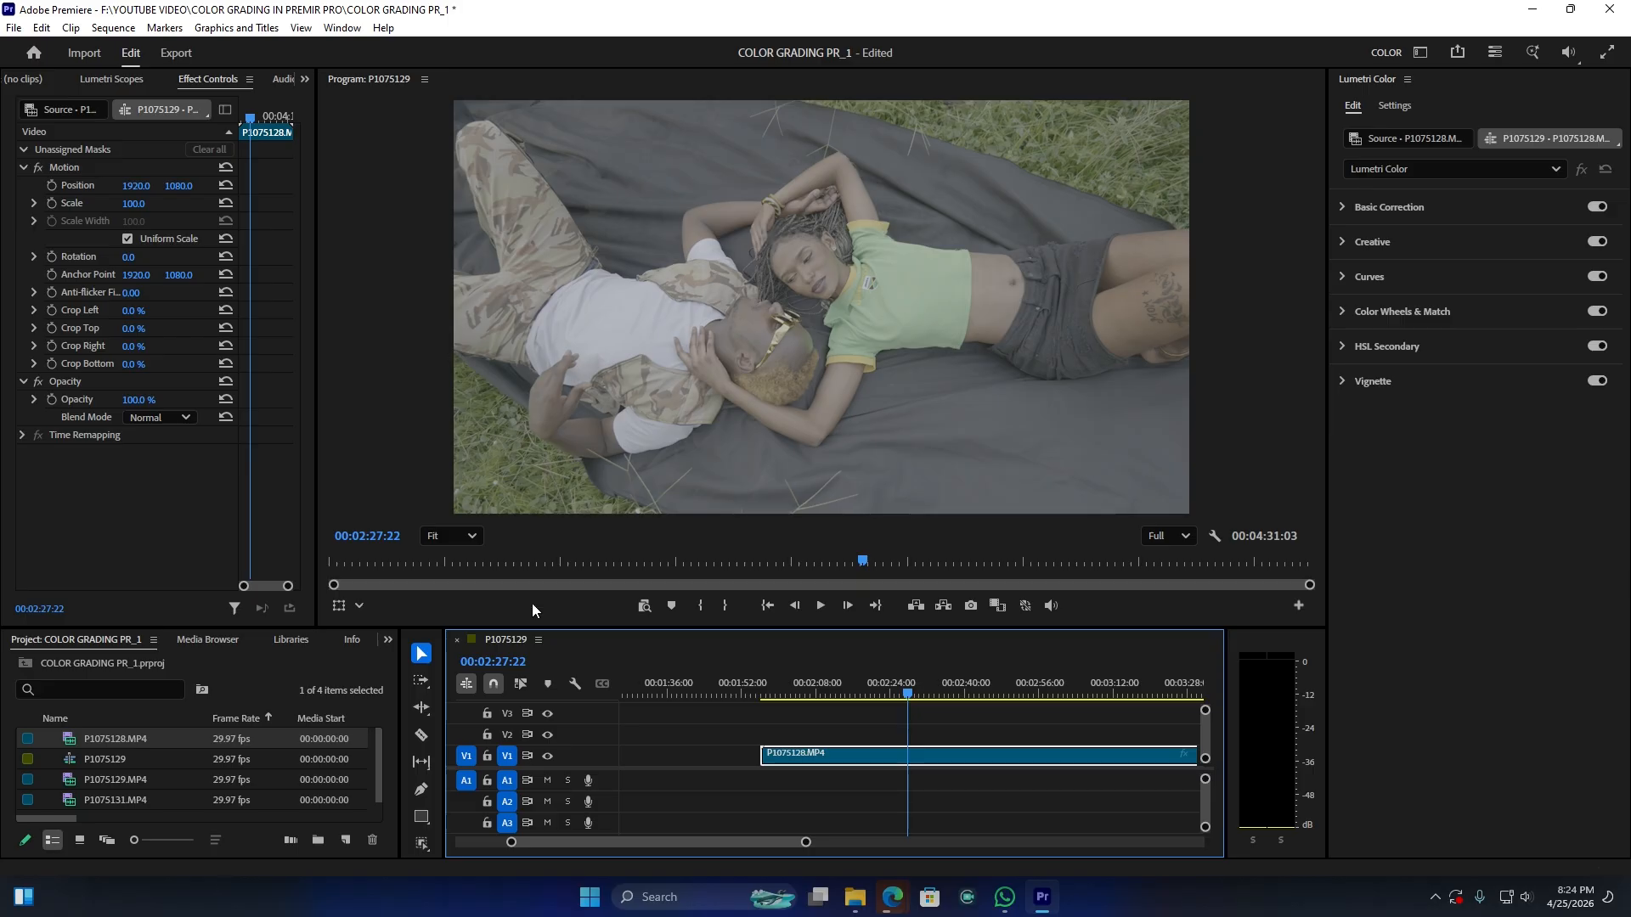
pyautogui.click(1378, 278)
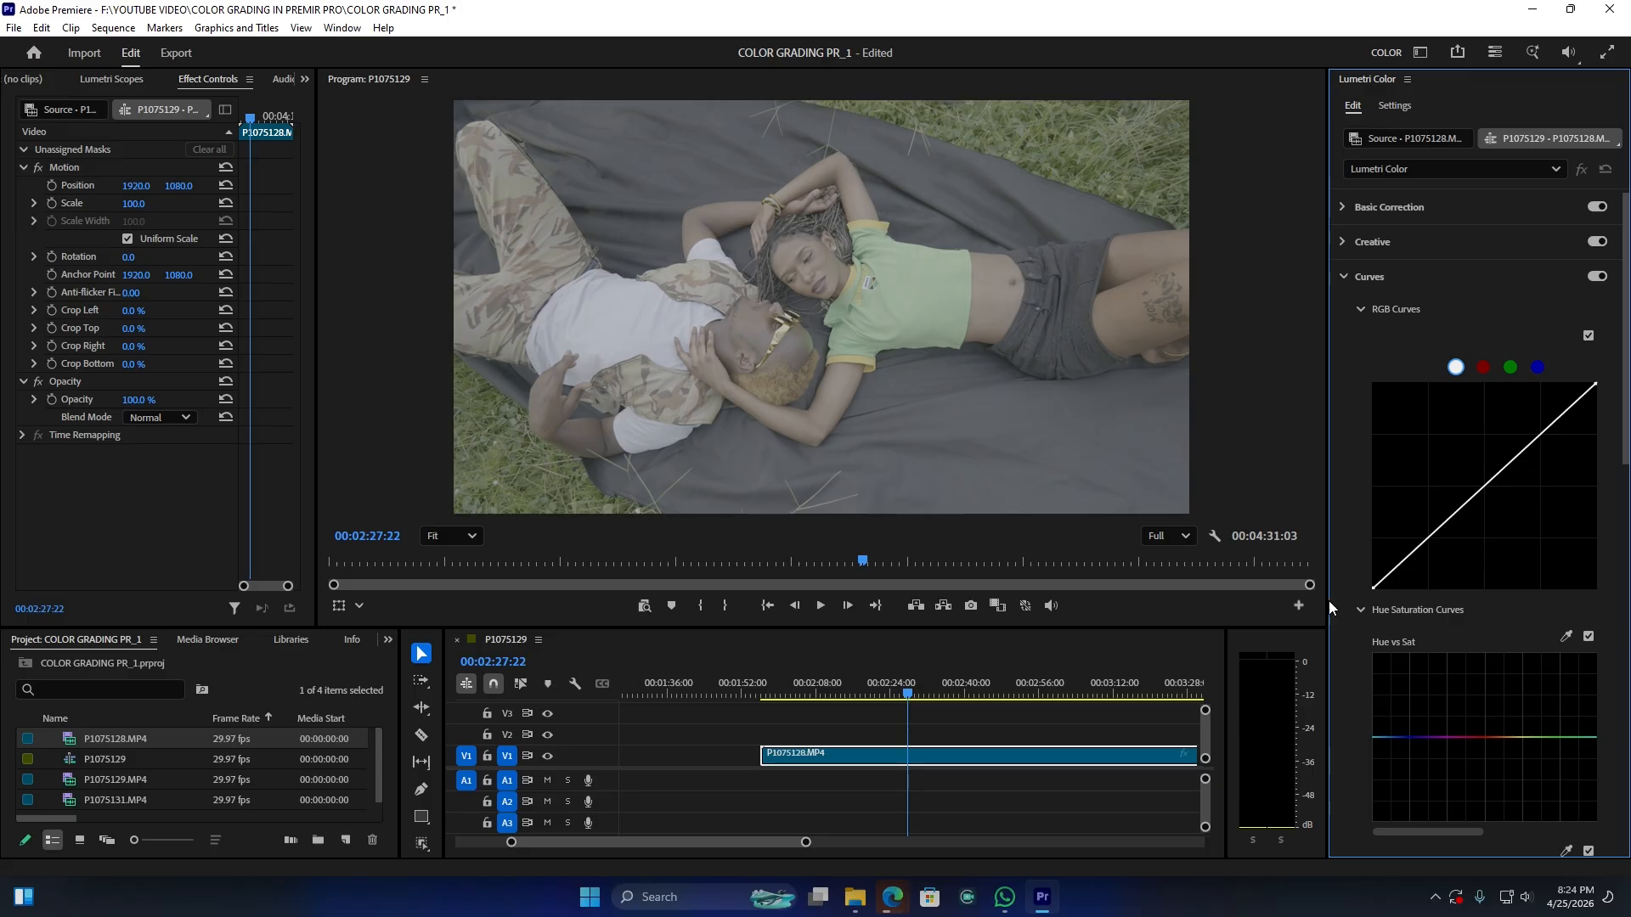
pyautogui.click(1427, 539)
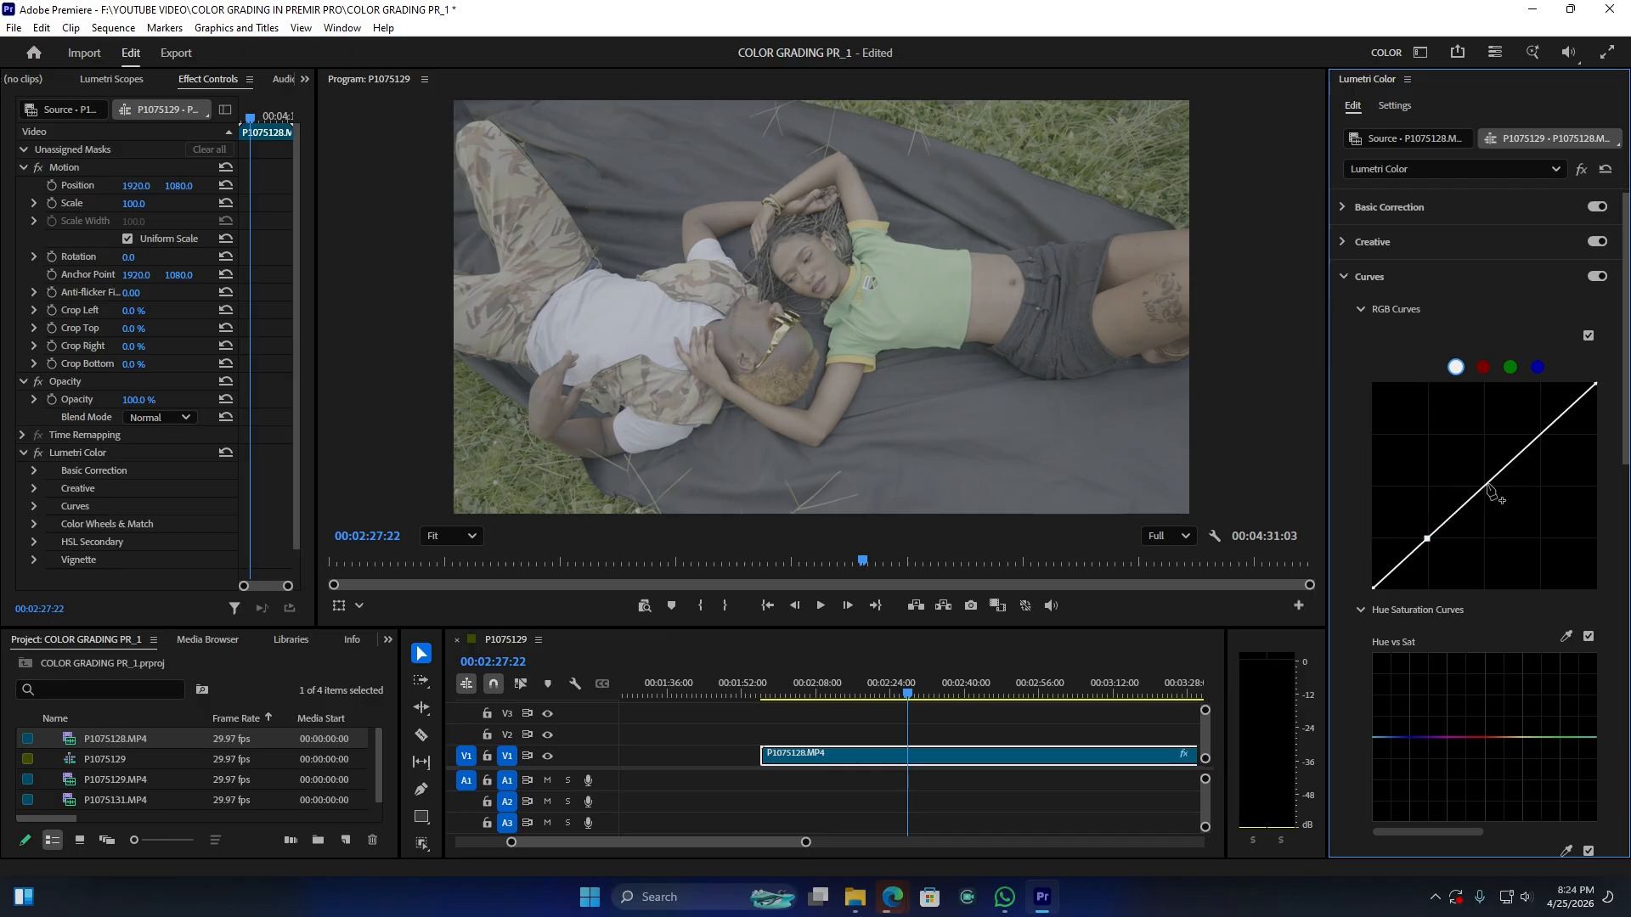
pyautogui.click(1486, 485)
pyautogui.click(1543, 435)
pyautogui.moveTo(1486, 485); pyautogui.dragTo(1481, 481)
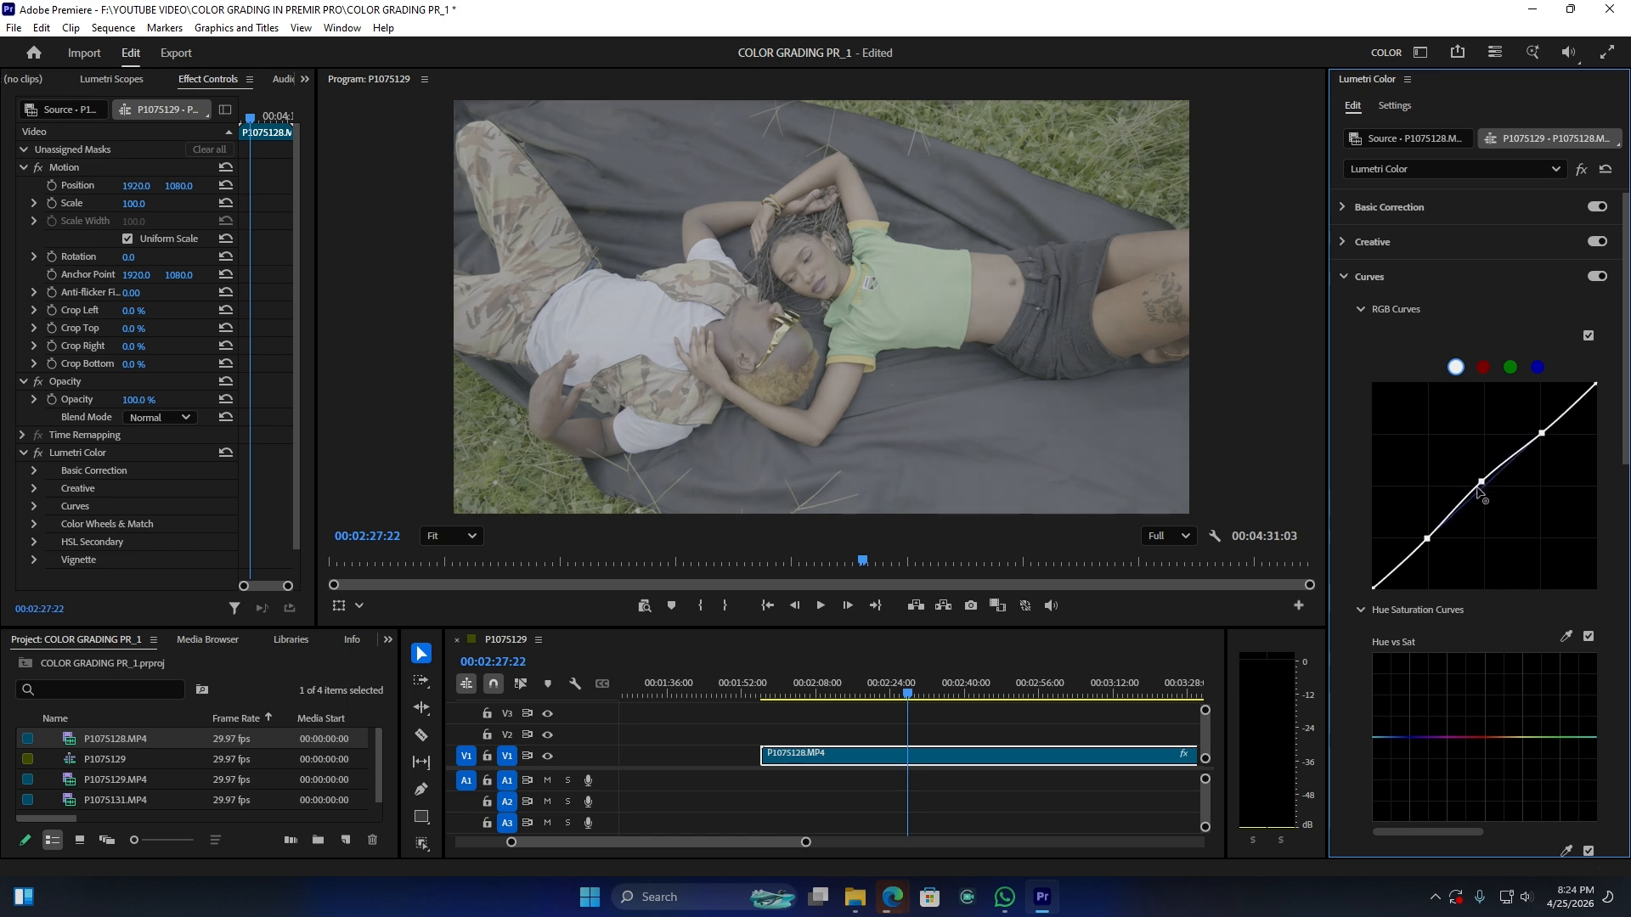
pyautogui.moveTo(1428, 539); pyautogui.dragTo(1440, 550)
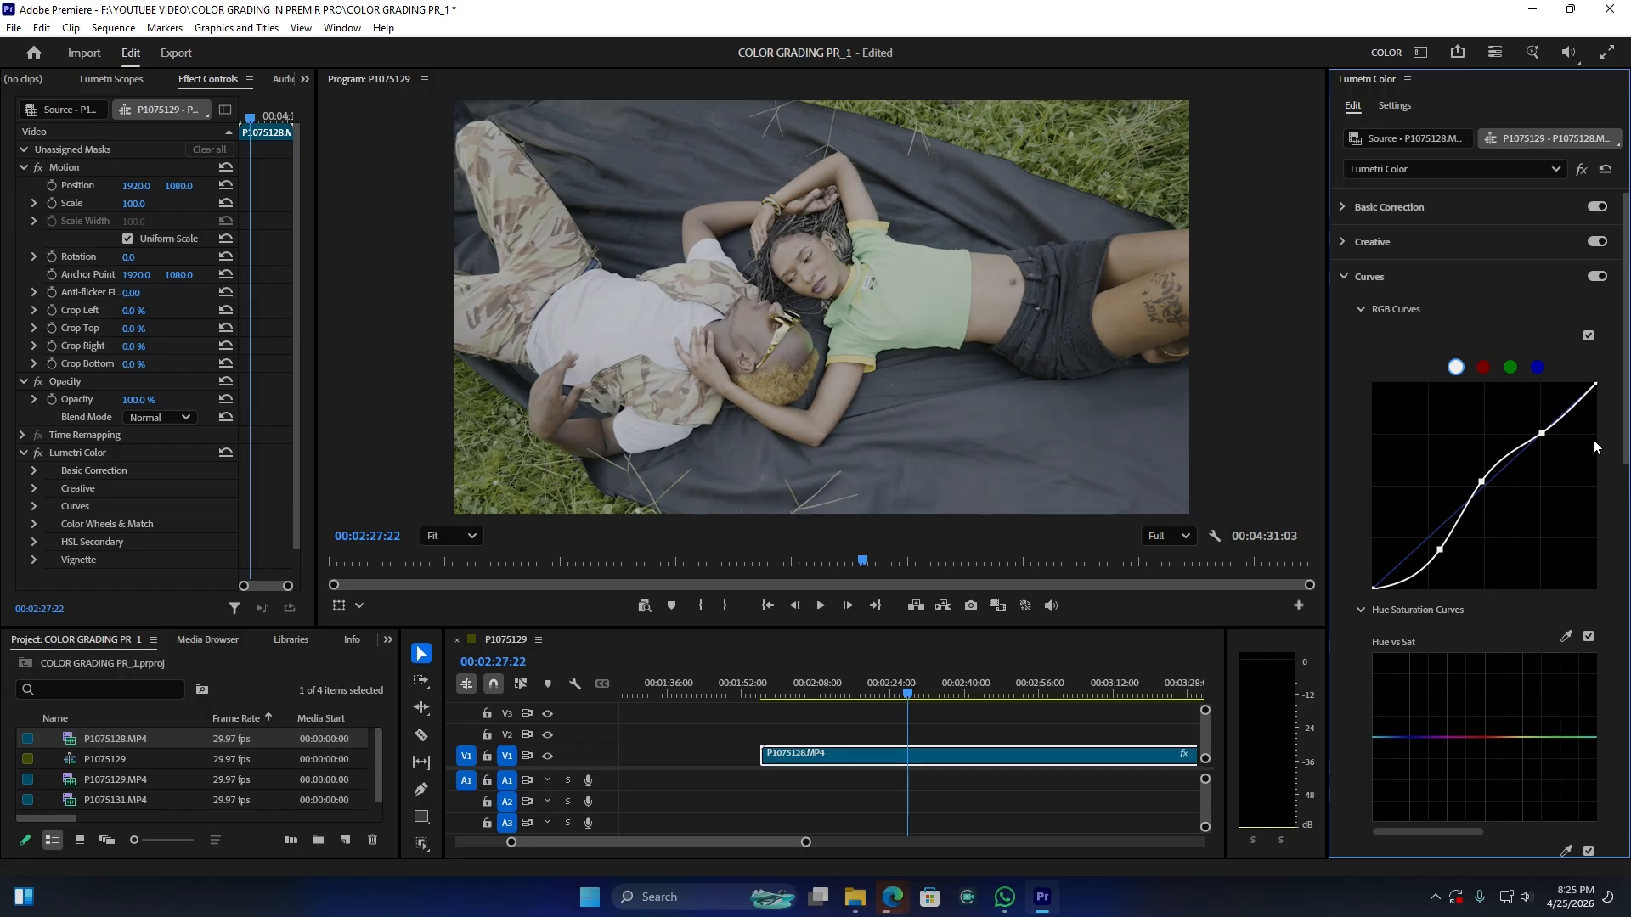
pyautogui.moveTo(1539, 436); pyautogui.dragTo(1534, 416)
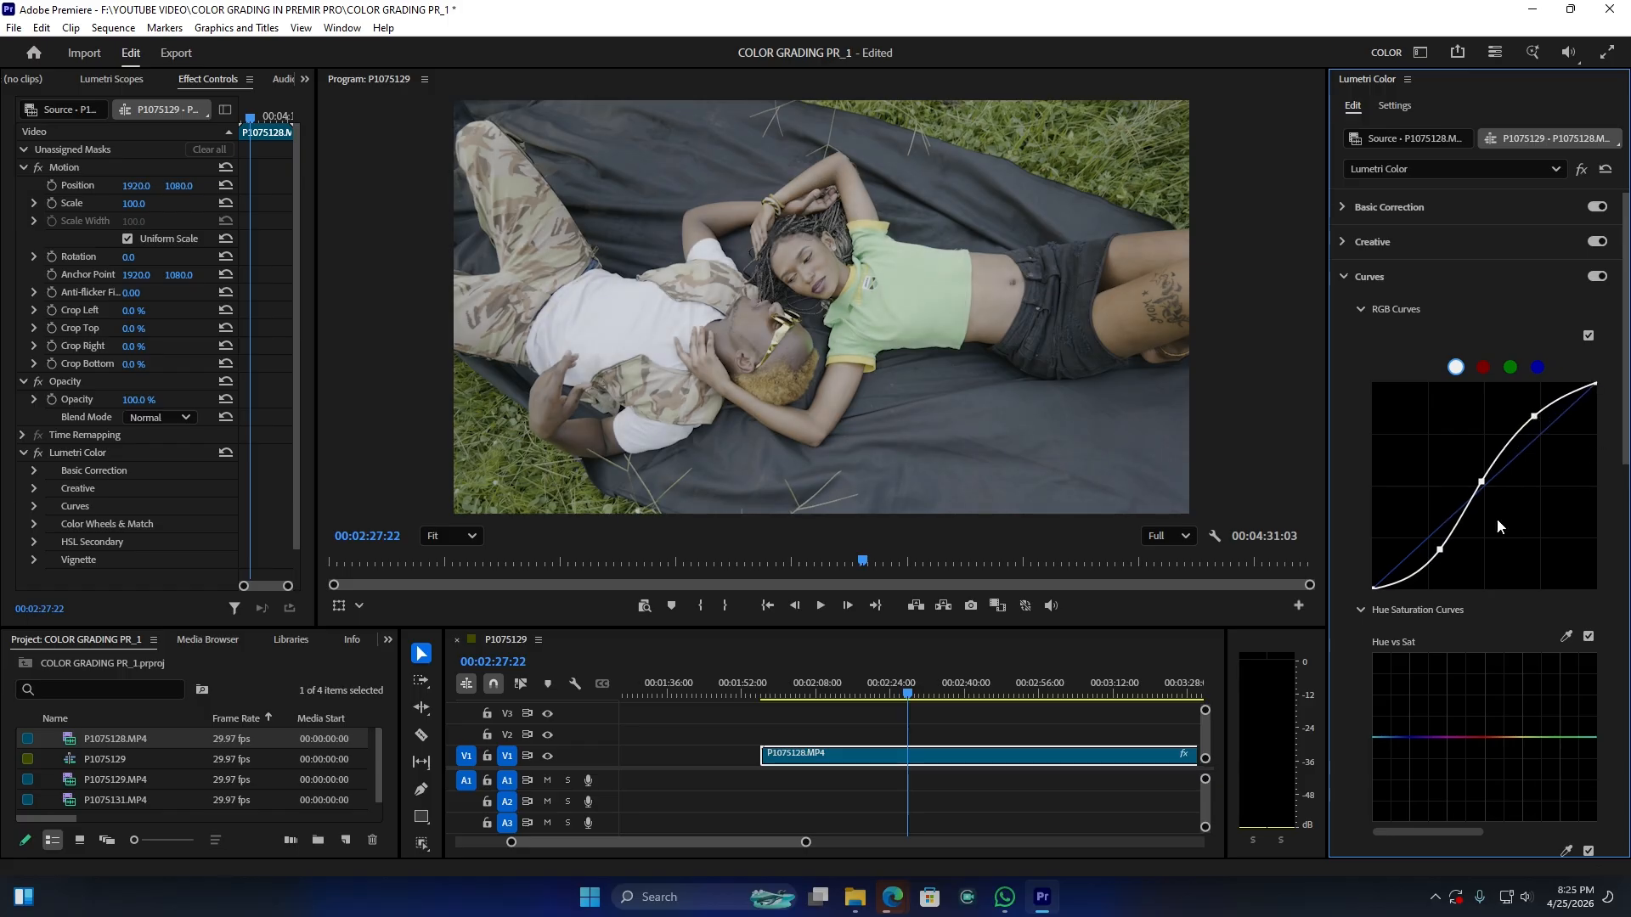
pyautogui.moveTo(1442, 552); pyautogui.dragTo(1444, 555)
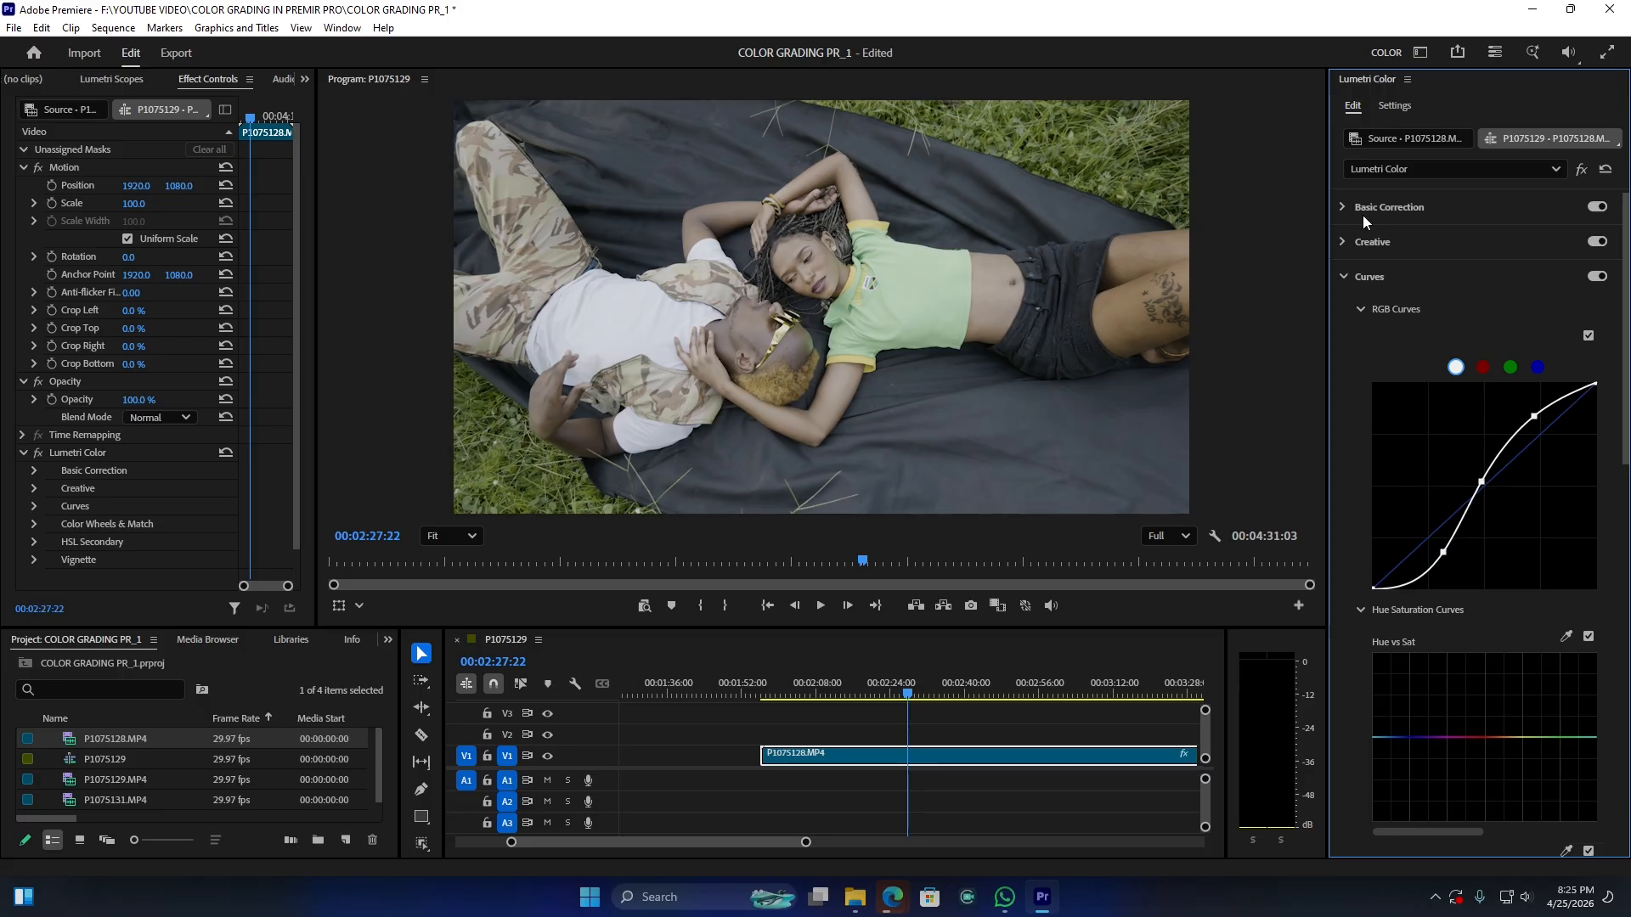
# - Set the clip's Basic Correction contrast to 35.7, highlights to -1.2, exposure to 0.1 and blacks to -22.6
pyautogui.click(1388, 209)
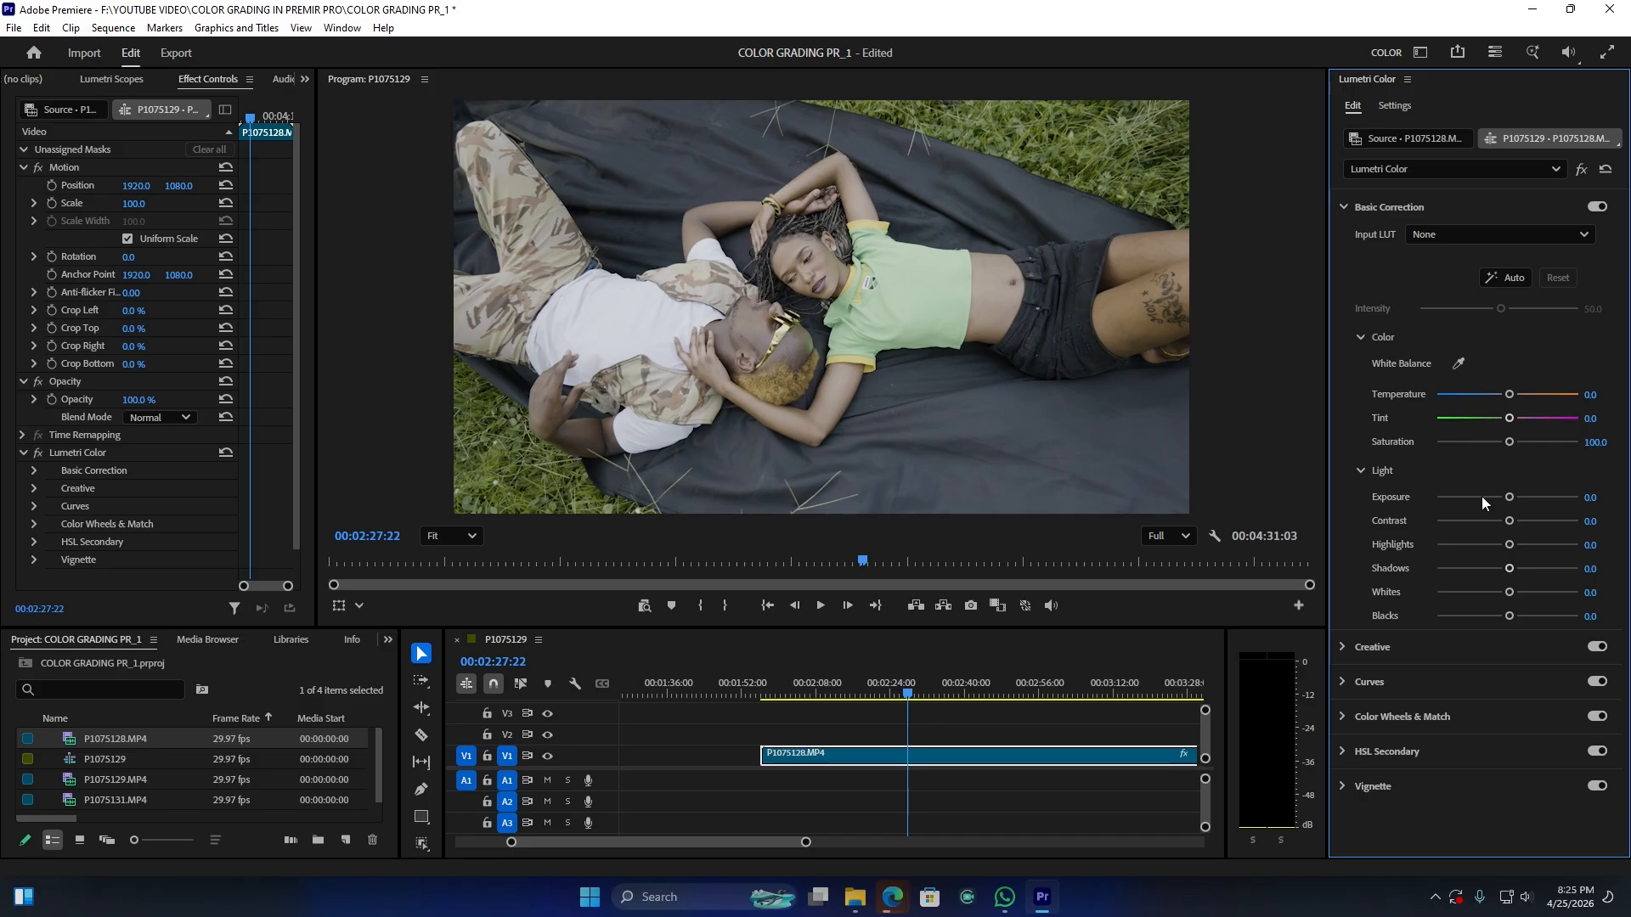
pyautogui.moveTo(1509, 521)
pyautogui.mouseDown()
pyautogui.moveTo(1535, 522)
pyautogui.moveTo(1486, 545)
pyautogui.moveTo(1500, 544)
pyautogui.mouseUp()
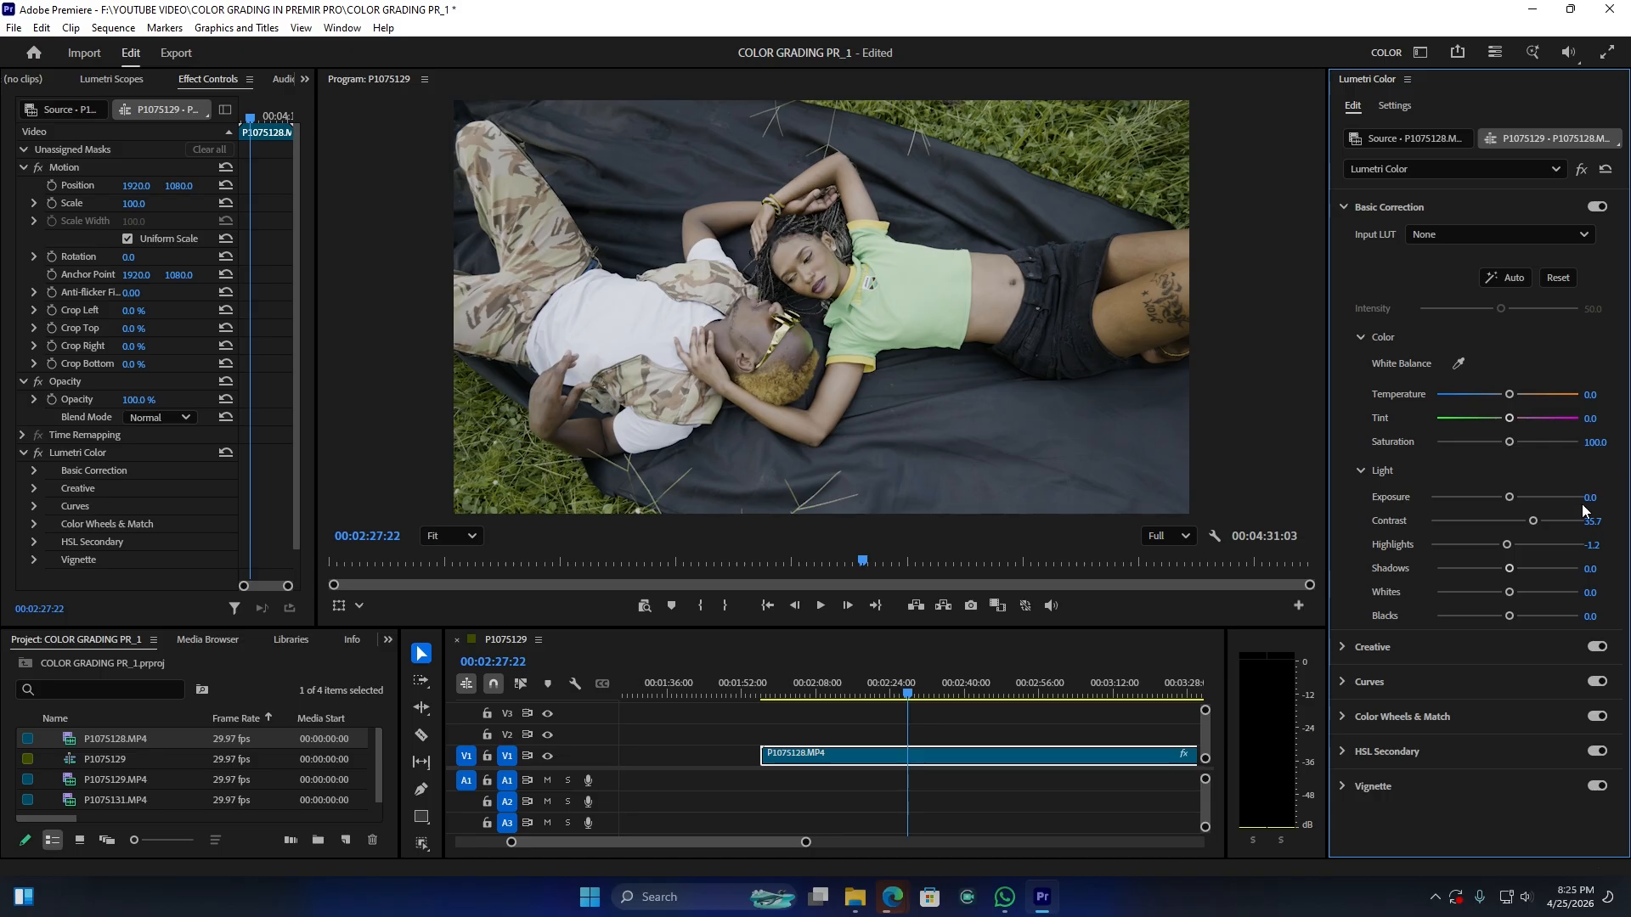
pyautogui.moveTo(1589, 498); pyautogui.dragTo(1602, 498)
pyautogui.moveTo(1505, 620)
pyautogui.mouseDown()
pyautogui.moveTo(1473, 613)
pyautogui.moveTo(1487, 615)
pyautogui.mouseUp()
pyautogui.click(1395, 207)
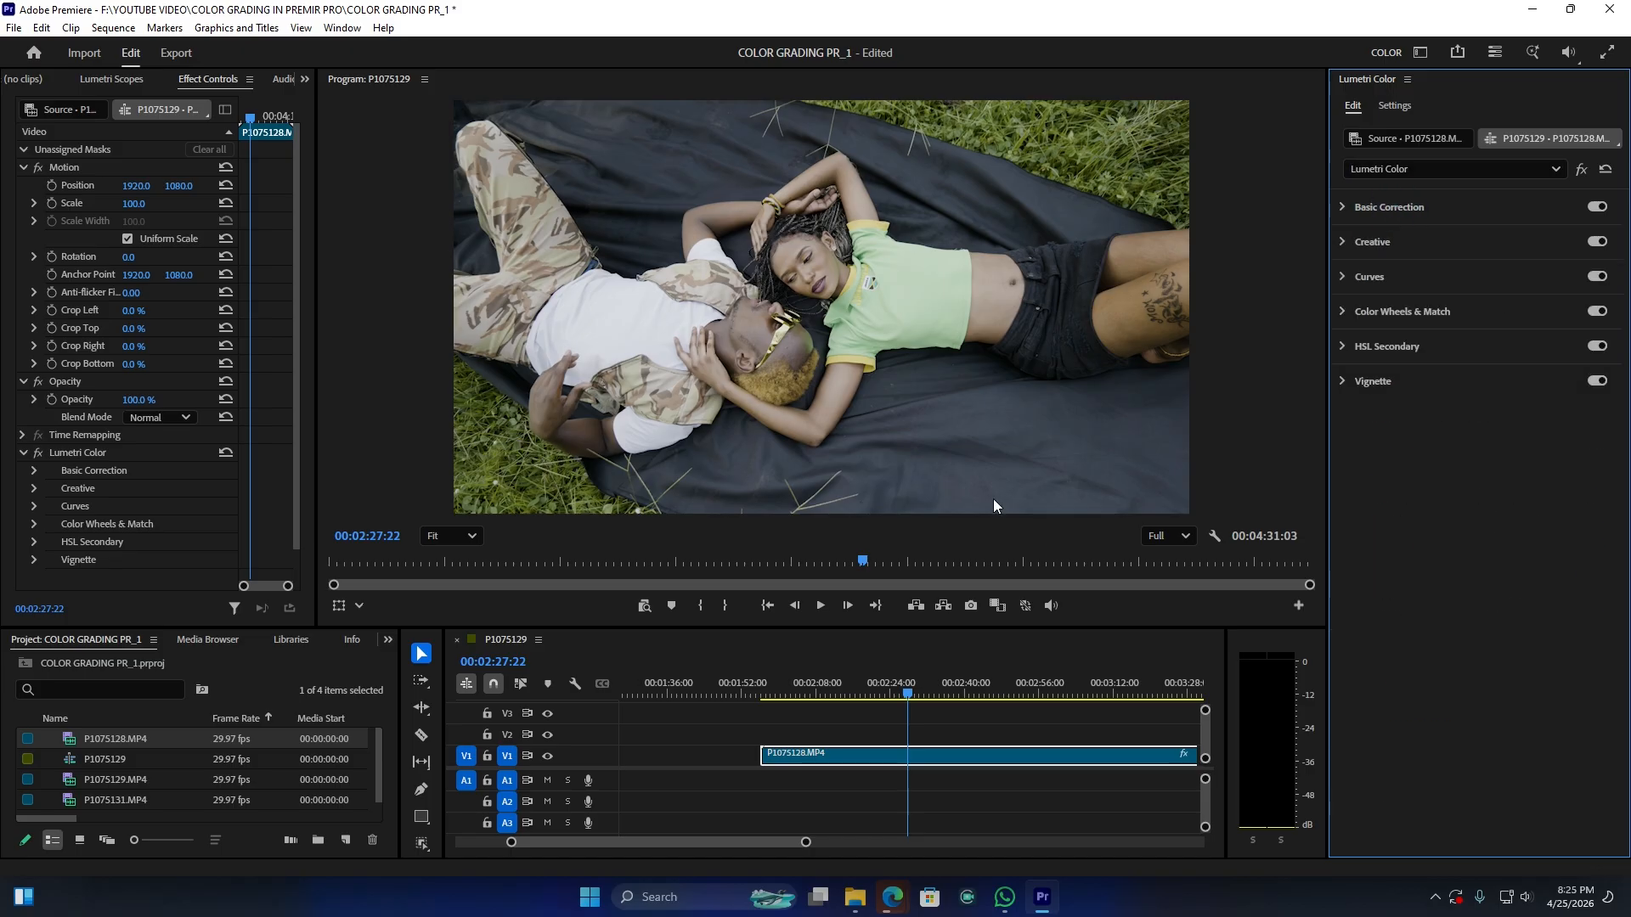
# - Compare the clip with the Lumetri Color effect off and on, and nudge the white balance temperature slightly warmer
pyautogui.click(37, 452)
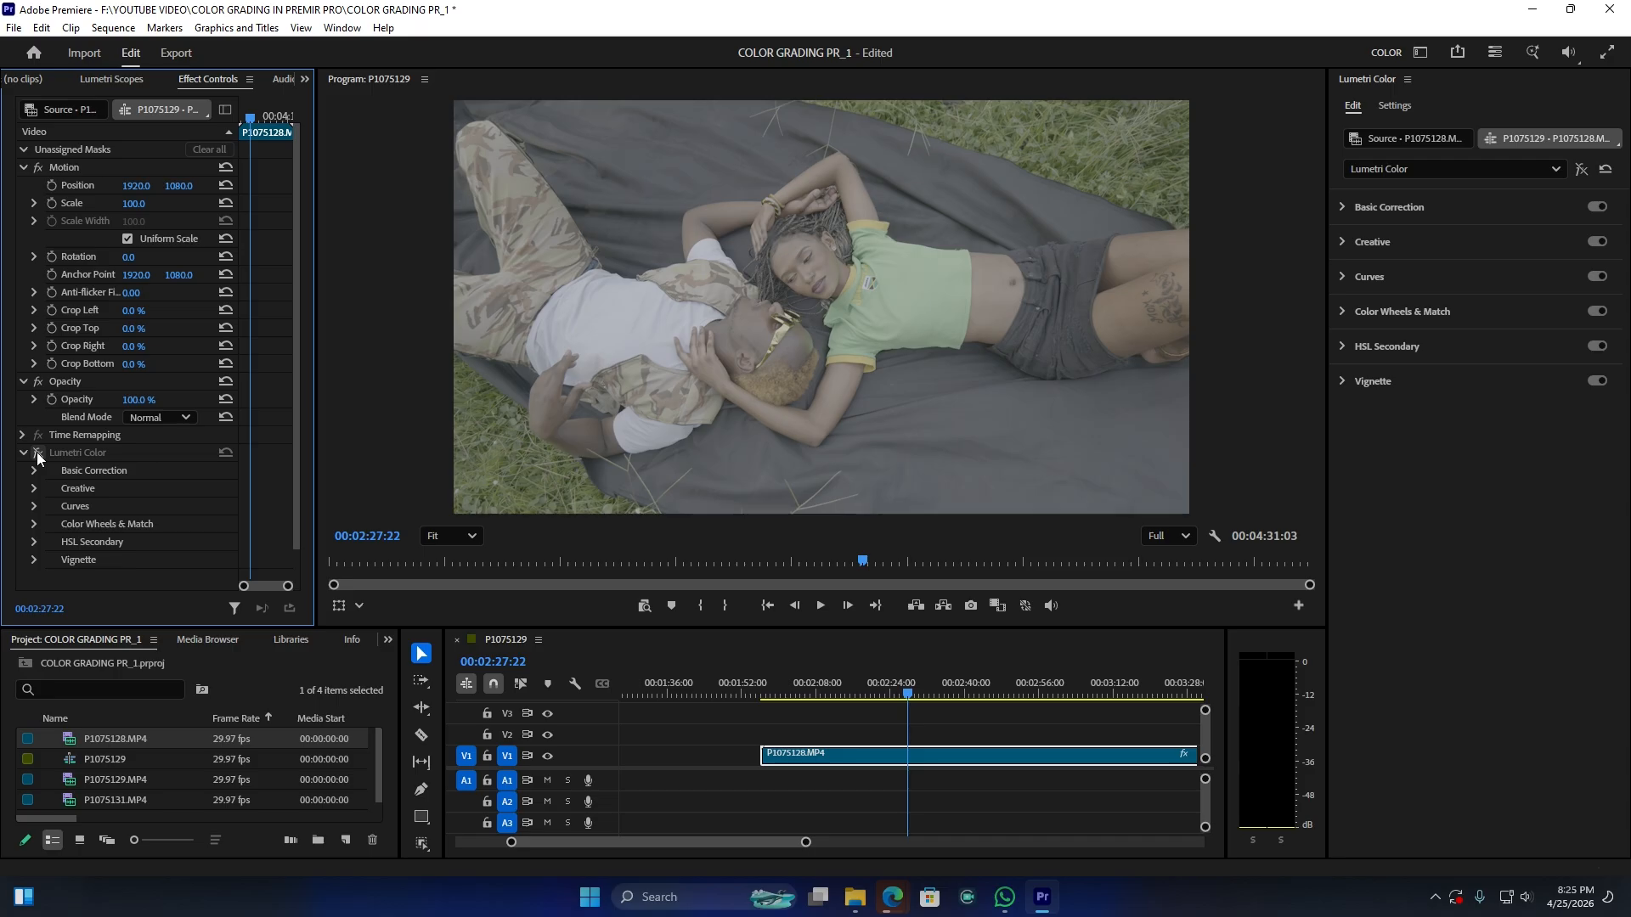
pyautogui.click(37, 452)
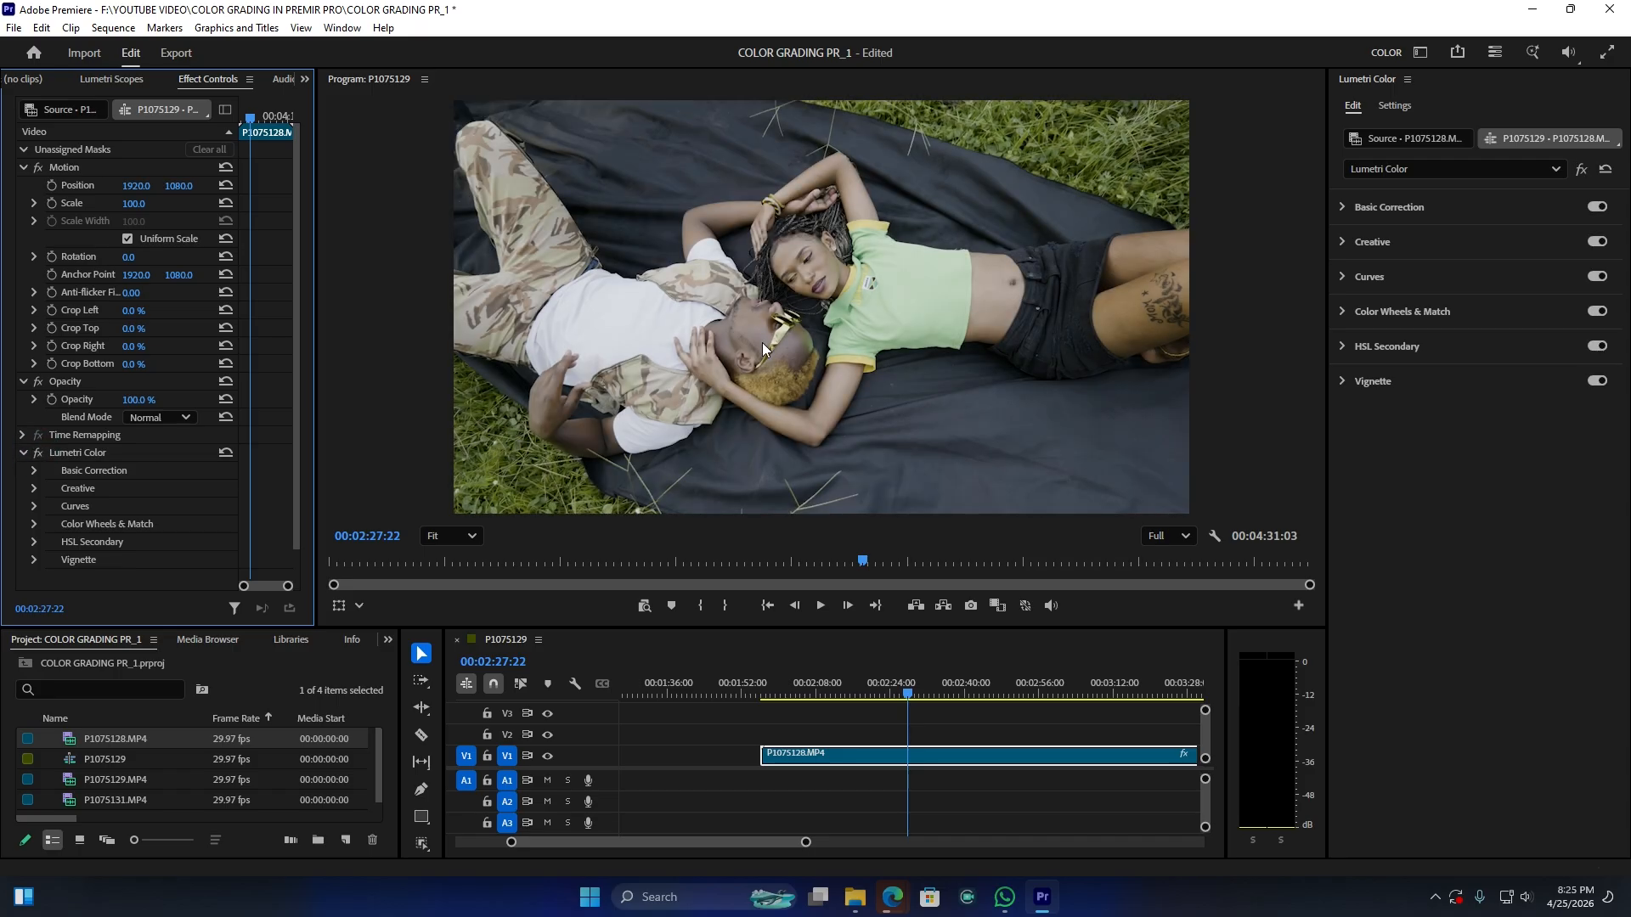
pyautogui.click(1378, 210)
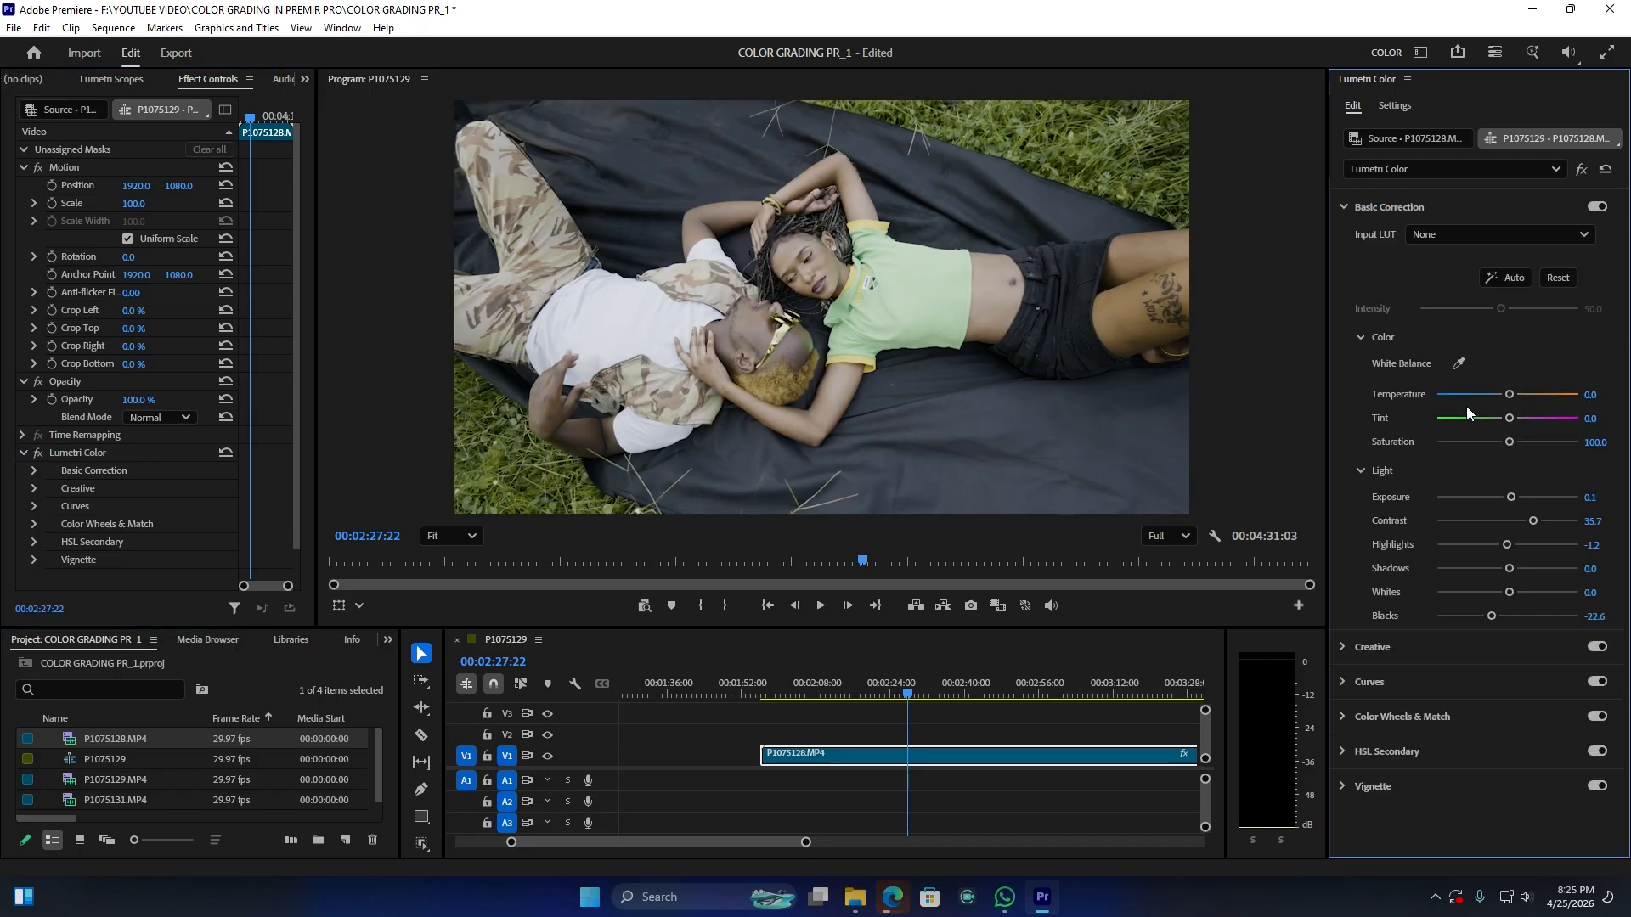
pyautogui.click(1514, 397)
pyautogui.click(1390, 208)
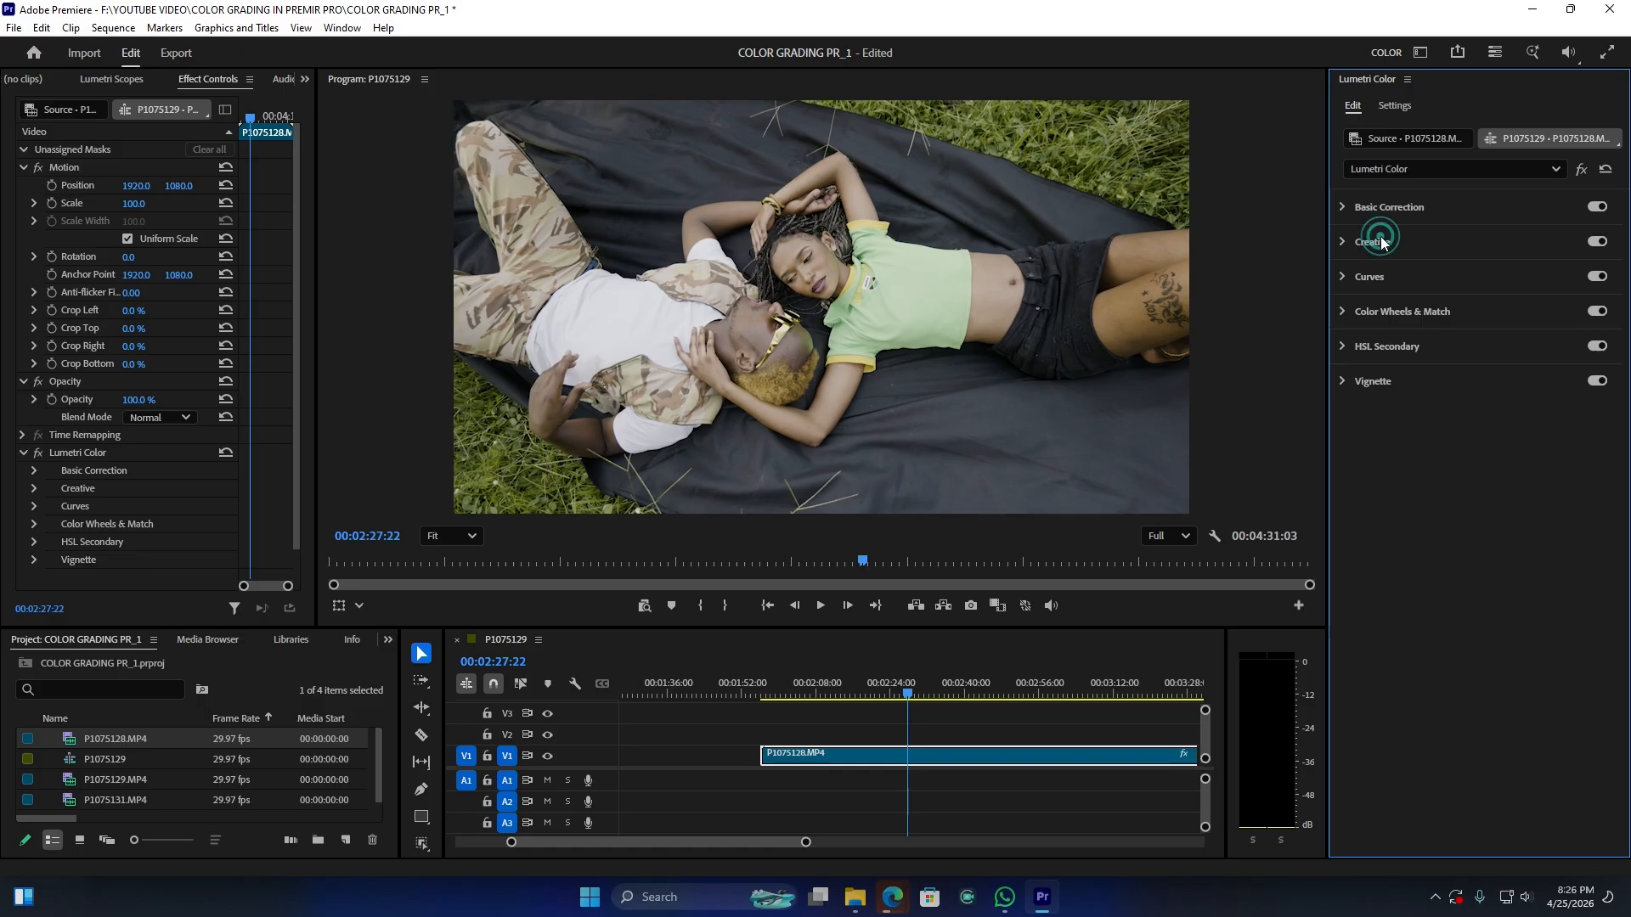
# - Set the Creative adjustments to vibrance 28.6, saturation 115.5 and sharpen -4.8
pyautogui.click(1383, 243)
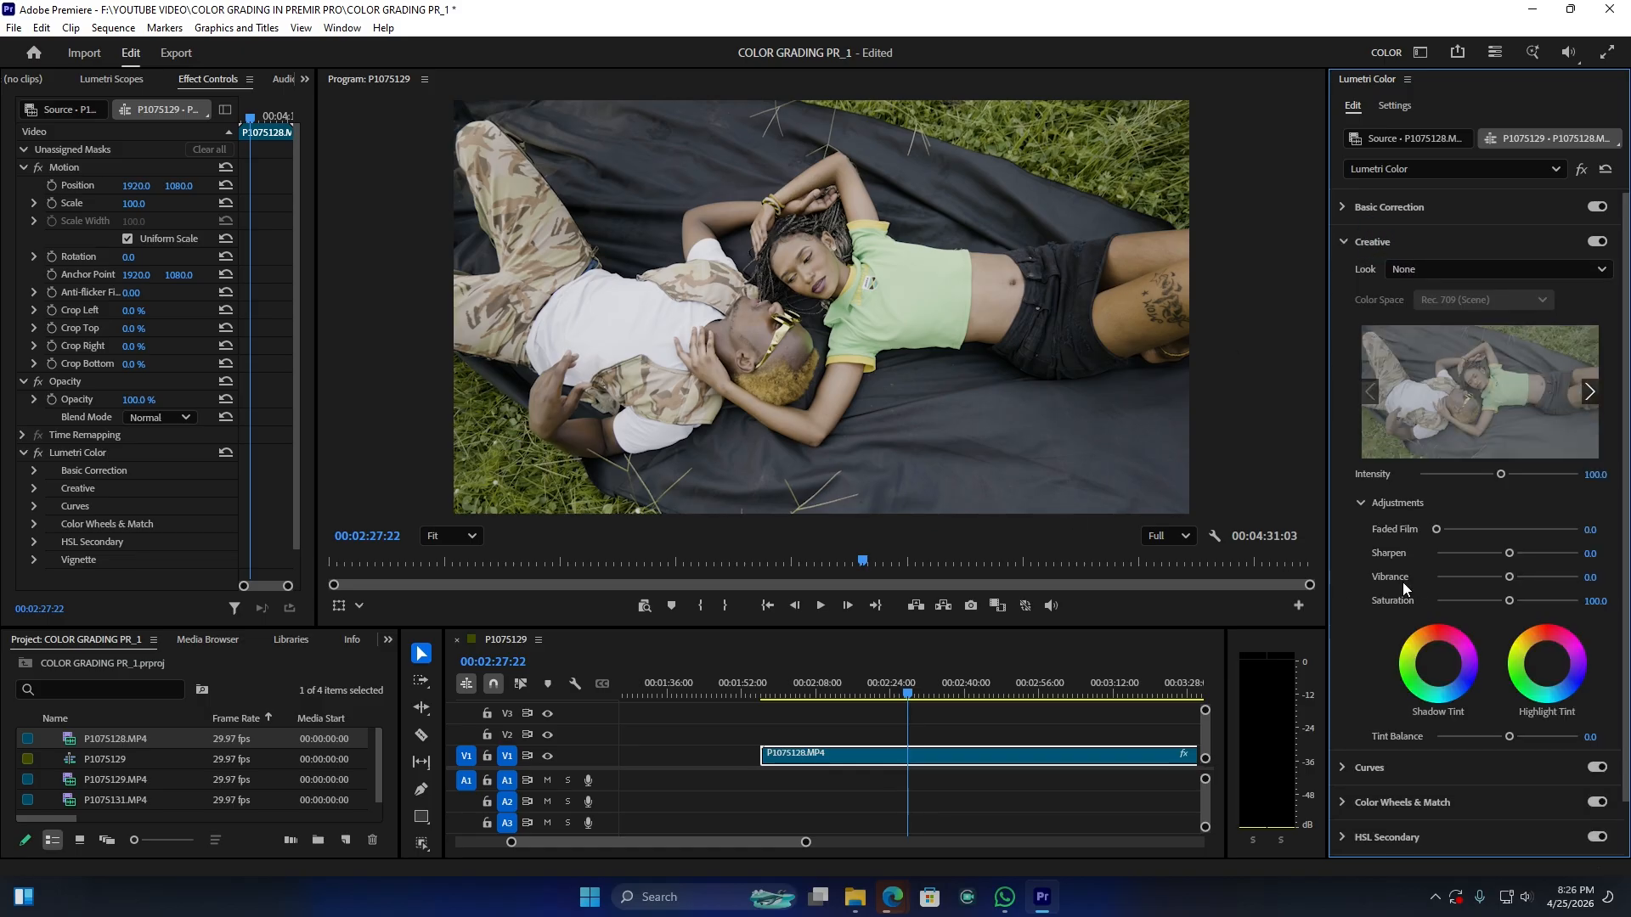
pyautogui.moveTo(1507, 578); pyautogui.dragTo(1536, 575)
pyautogui.moveTo(1566, 603); pyautogui.dragTo(1517, 605)
pyautogui.moveTo(1509, 554)
pyautogui.mouseDown()
pyautogui.moveTo(1473, 556)
pyautogui.moveTo(1504, 554)
pyautogui.mouseUp()
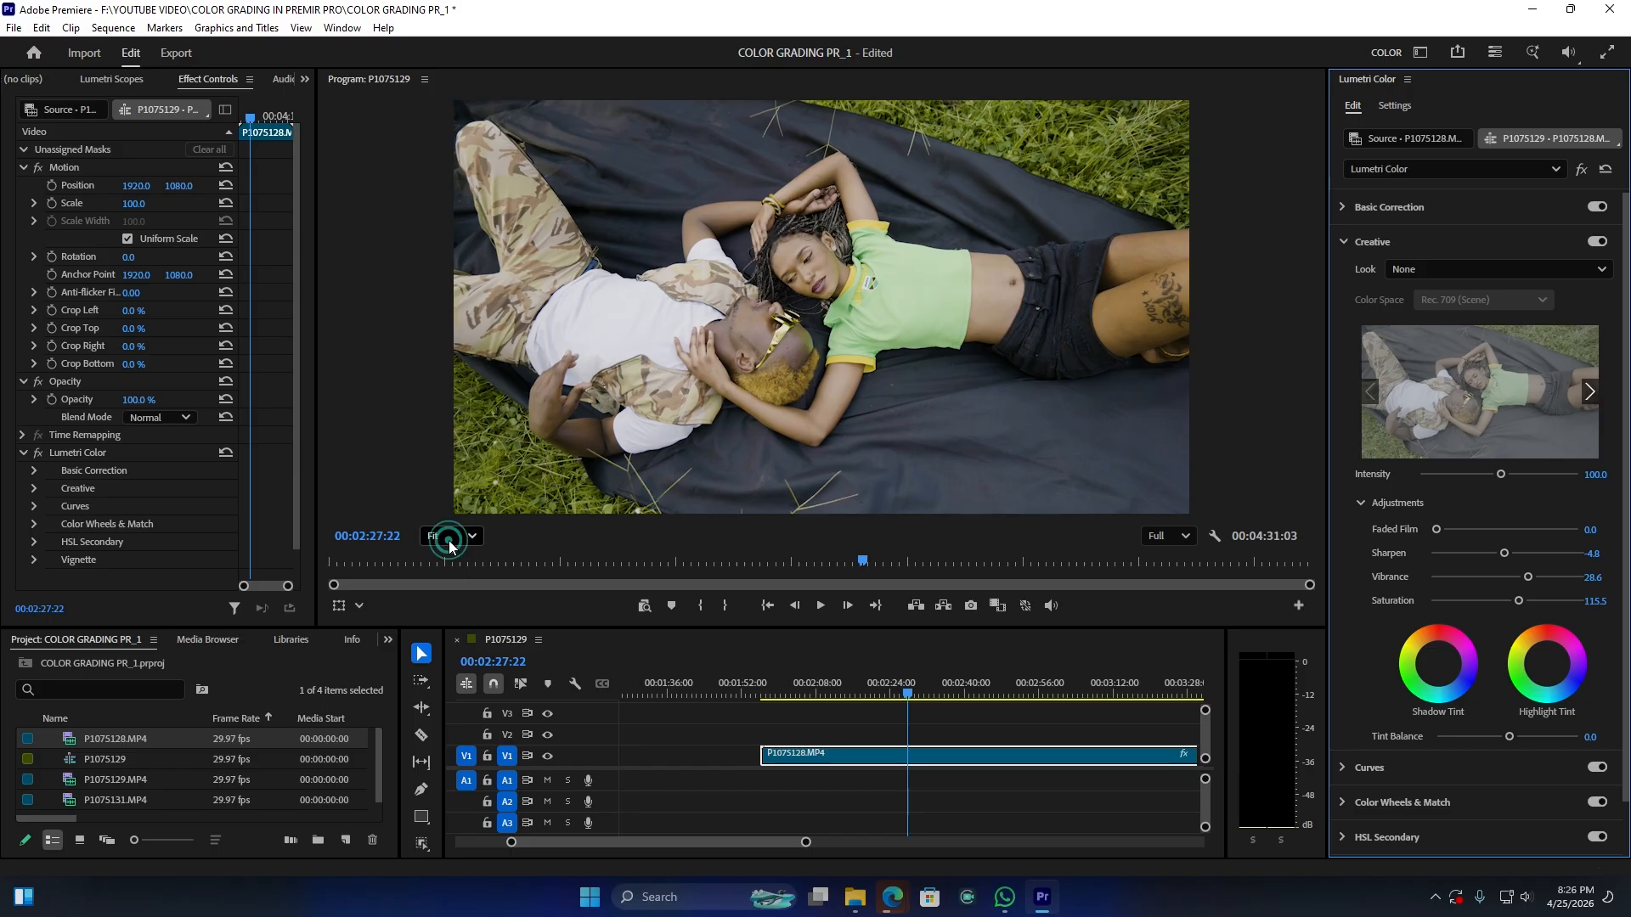
# - Judge softer and sharper settings at 100% preview zoom, set the Creative sharpen to 52.4, and return the preview to Fit
pyautogui.click(449, 537)
pyautogui.click(454, 674)
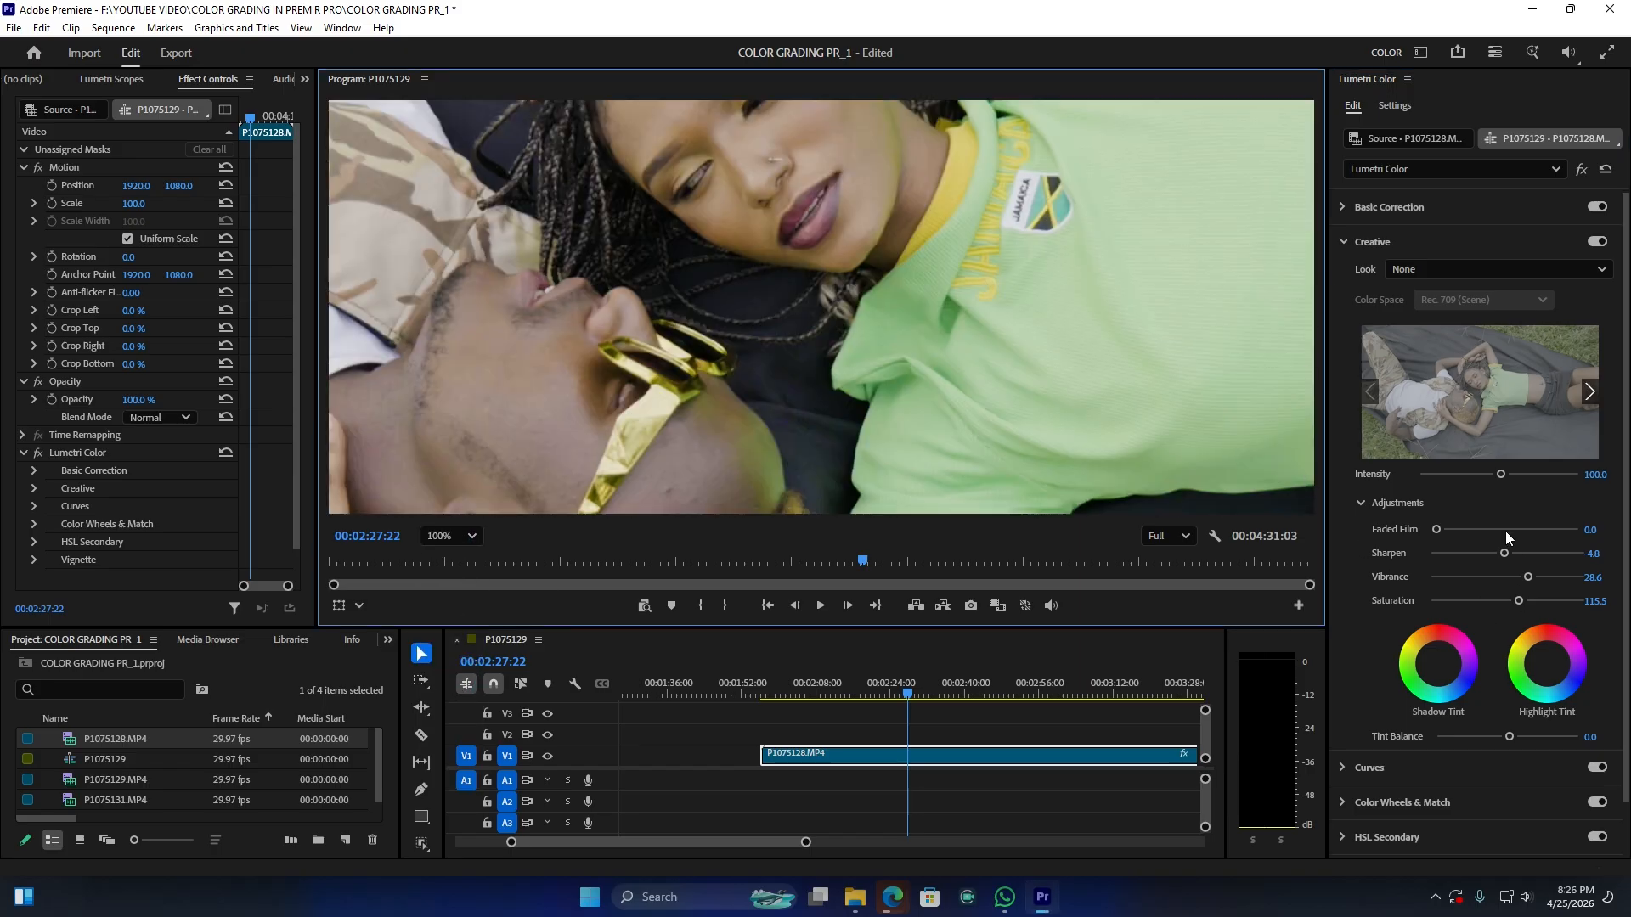
pyautogui.moveTo(1505, 553); pyautogui.dragTo(1451, 552)
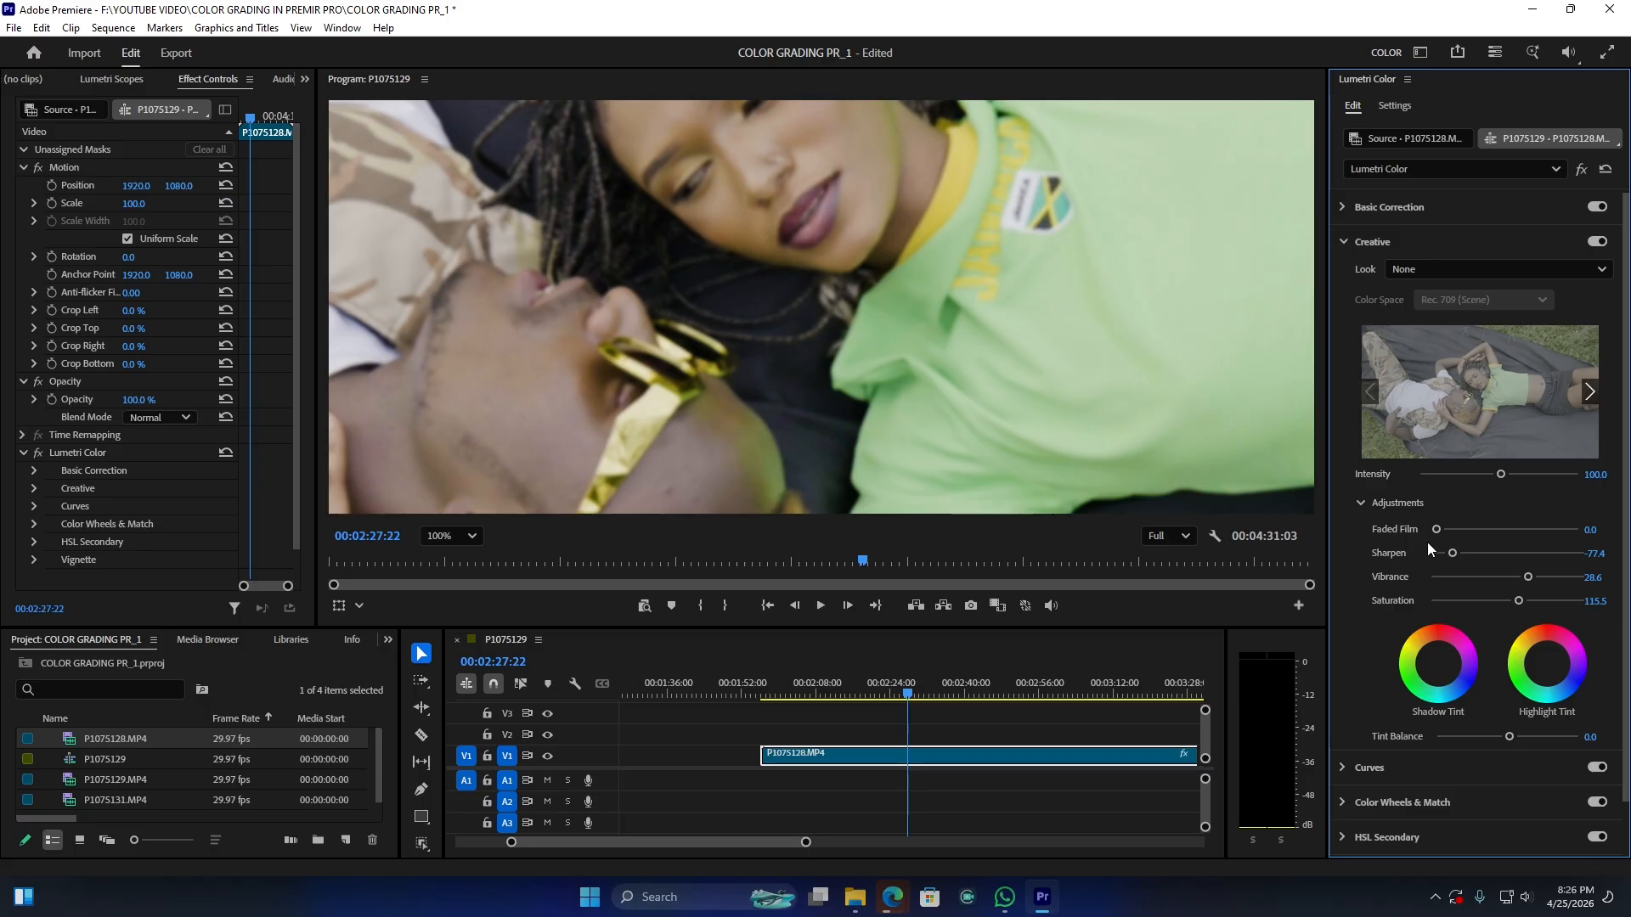
pyautogui.moveTo(1532, 558); pyautogui.dragTo(1545, 556)
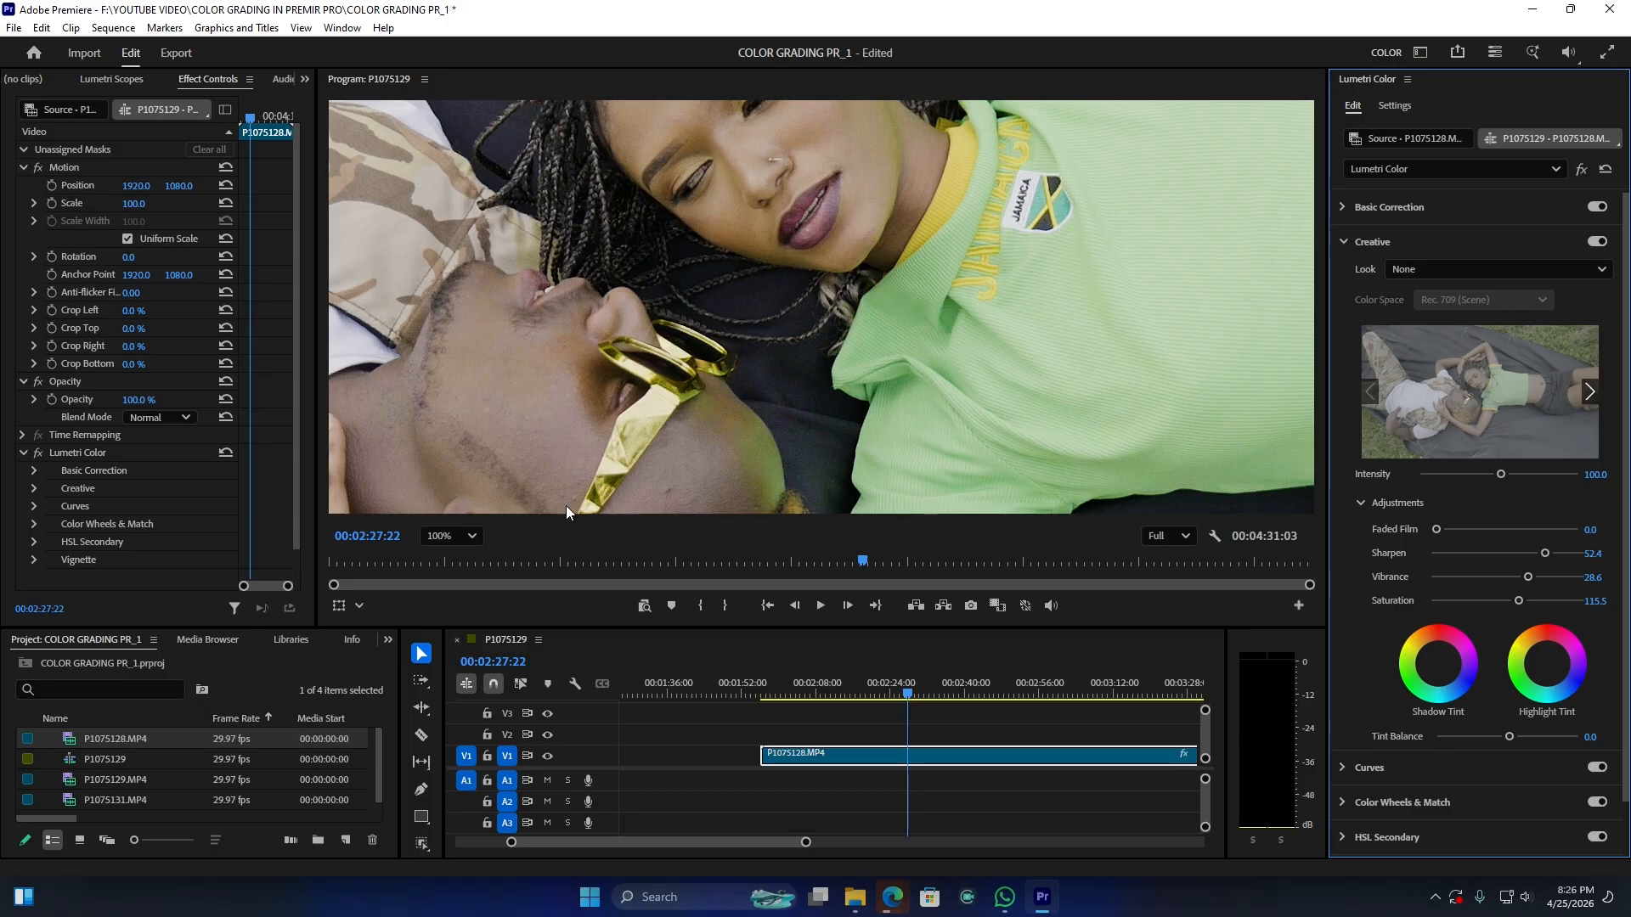
pyautogui.click(451, 535)
pyautogui.click(460, 555)
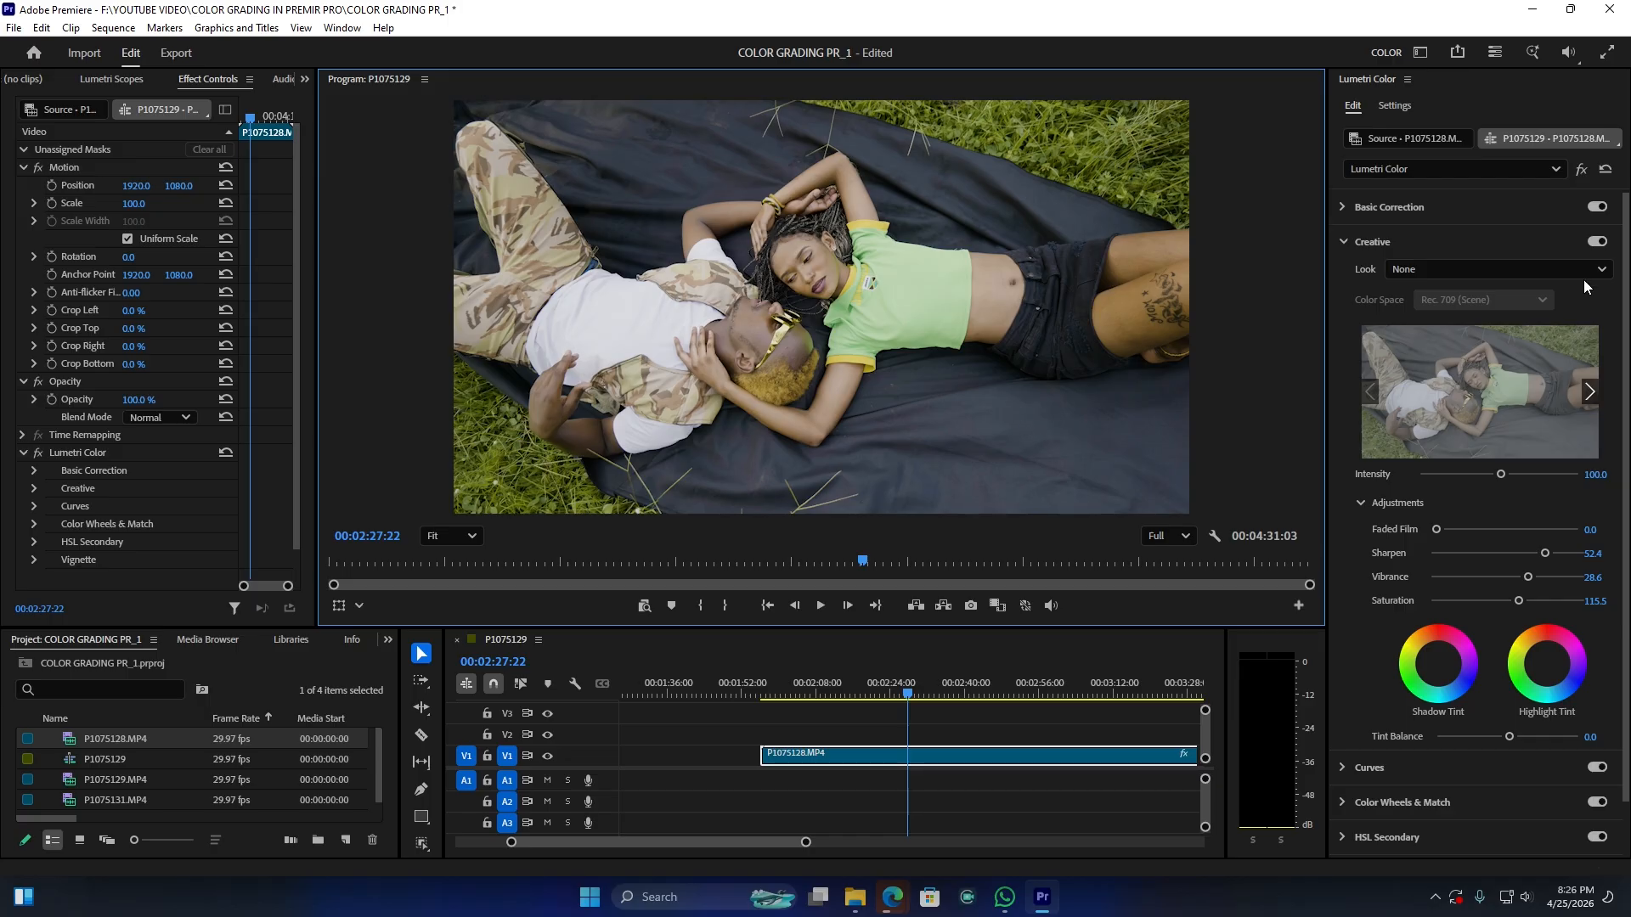
pyautogui.click(1385, 242)
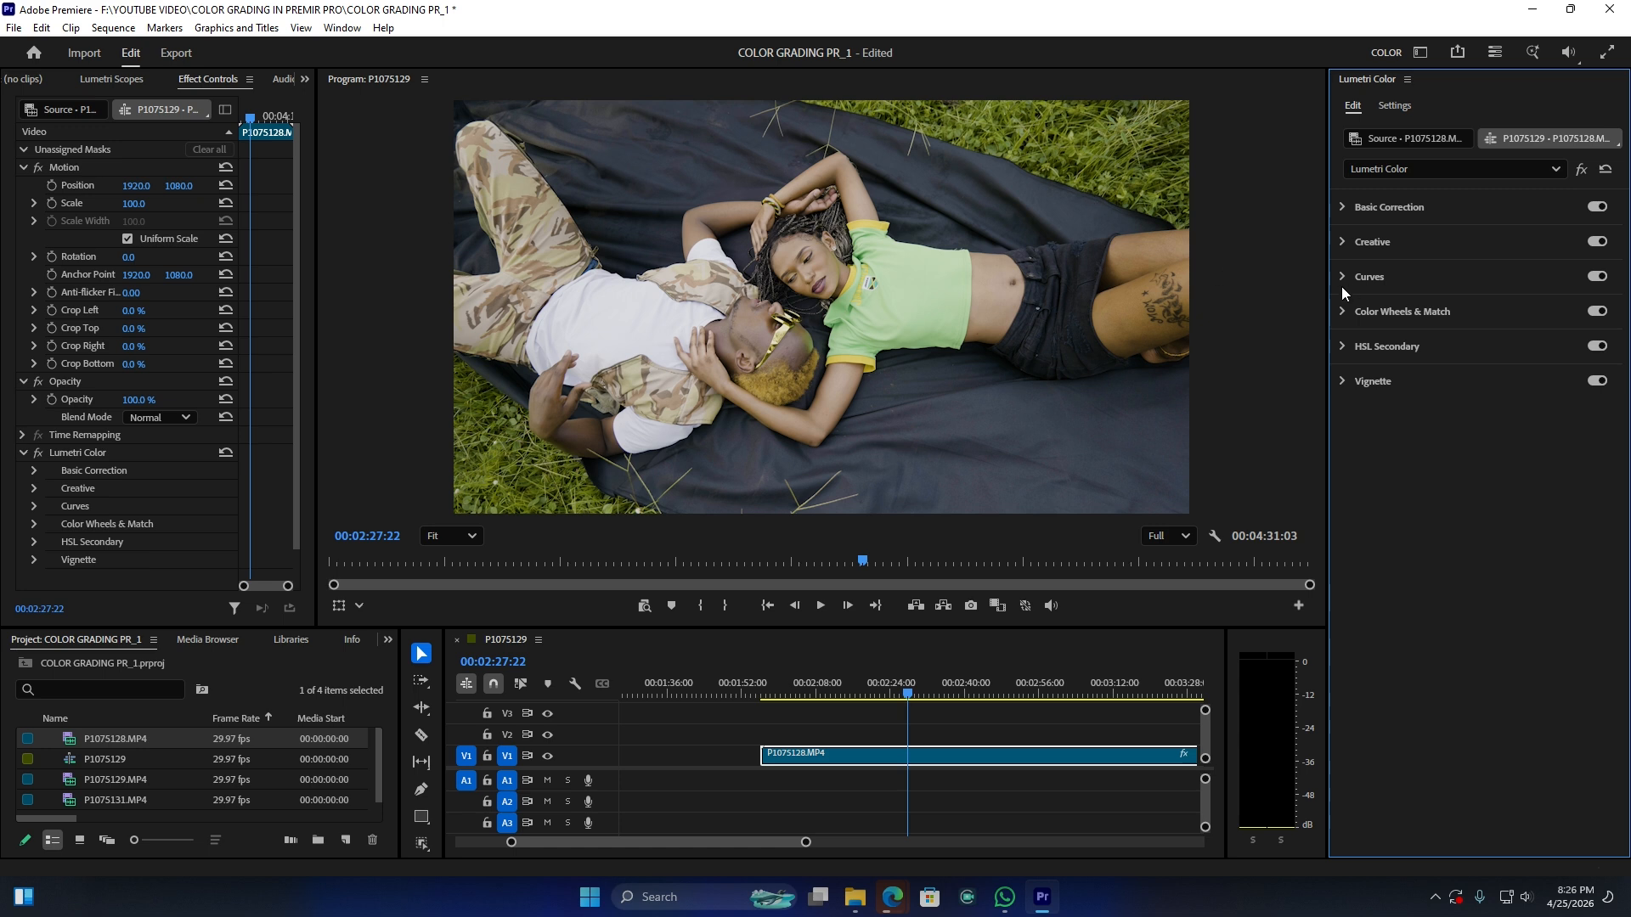
# - Boost the green saturation on the Hue vs Sat curve, anchoring it at yellow and at the far end of green
pyautogui.click(1367, 277)
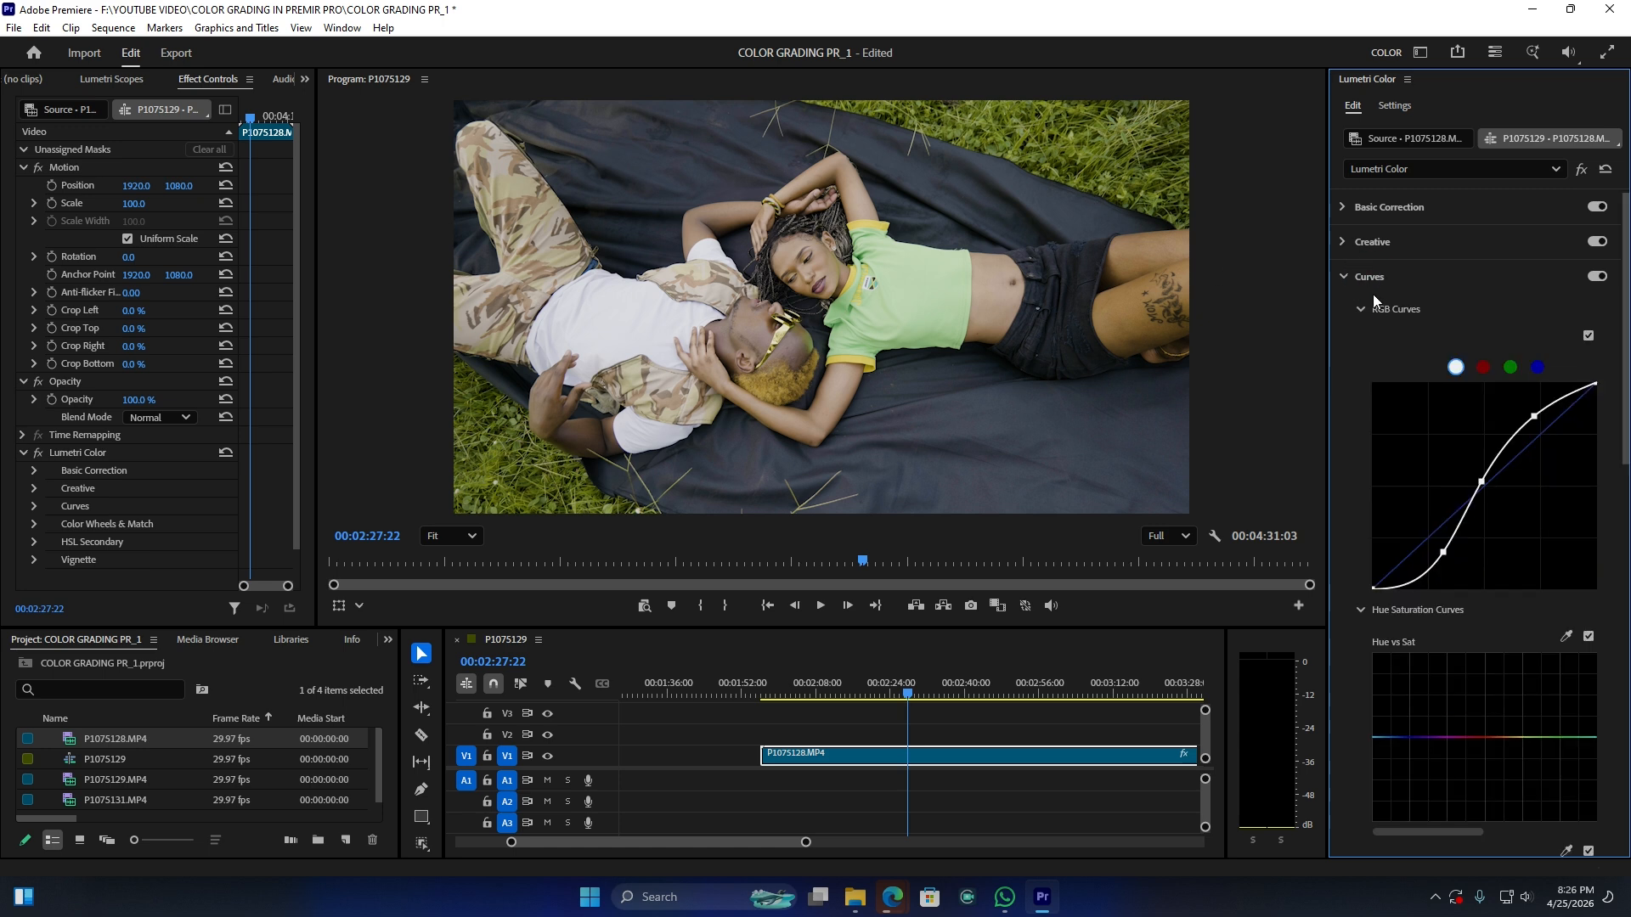
pyautogui.scroll(-3, 1363, 314)
pyautogui.scroll(3, 1358, 331)
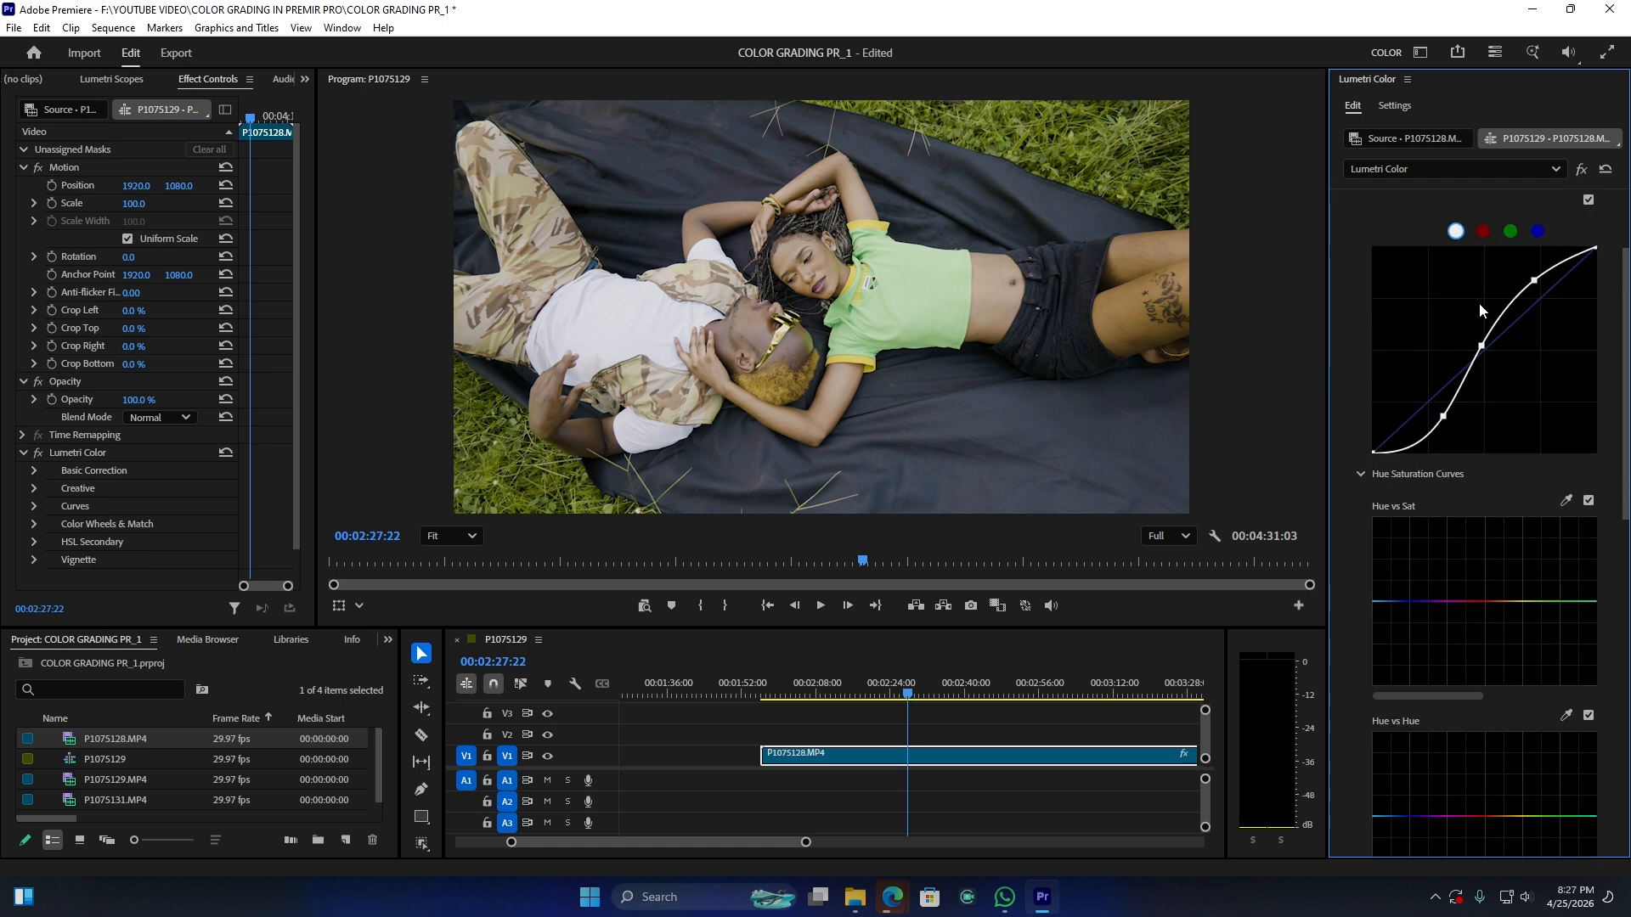
pyautogui.scroll(-5, 1360, 341)
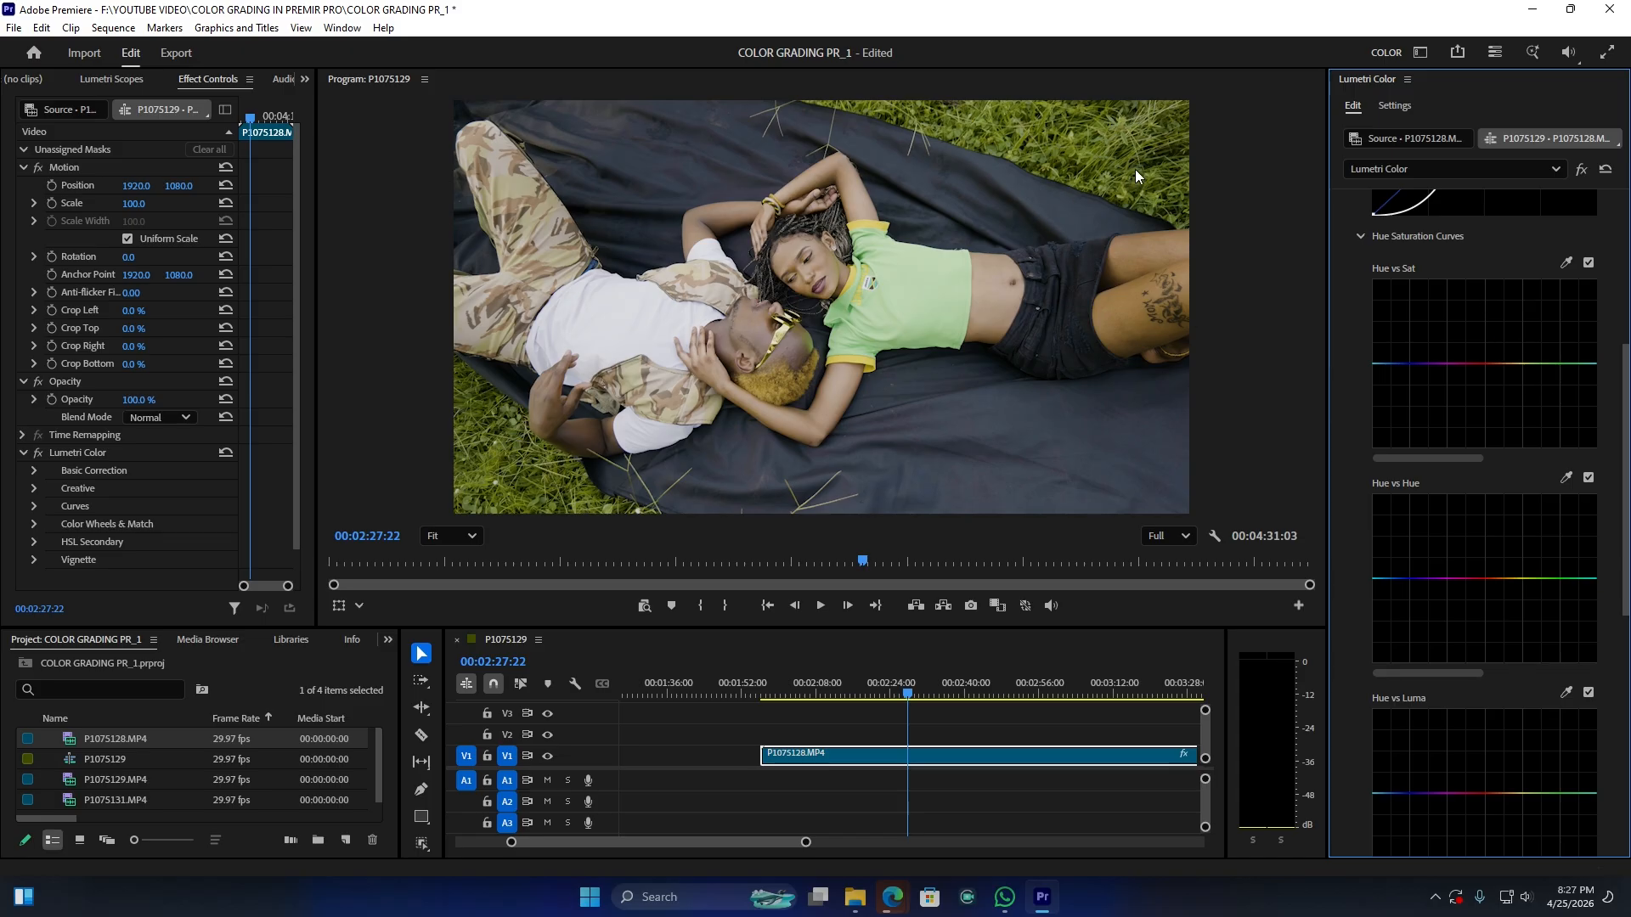
pyautogui.click(1584, 364)
pyautogui.click(1523, 363)
pyautogui.moveTo(1553, 364)
pyautogui.mouseDown()
pyautogui.moveTo(1554, 333)
pyautogui.moveTo(1556, 395)
pyautogui.moveTo(1544, 337)
pyautogui.moveTo(1567, 346)
pyautogui.mouseUp()
# - Pull the yellow-green range down on the Hue vs Hue curve between yellow and green anchors, adding anchor points in purple and blue
pyautogui.scroll(-4, 1463, 509)
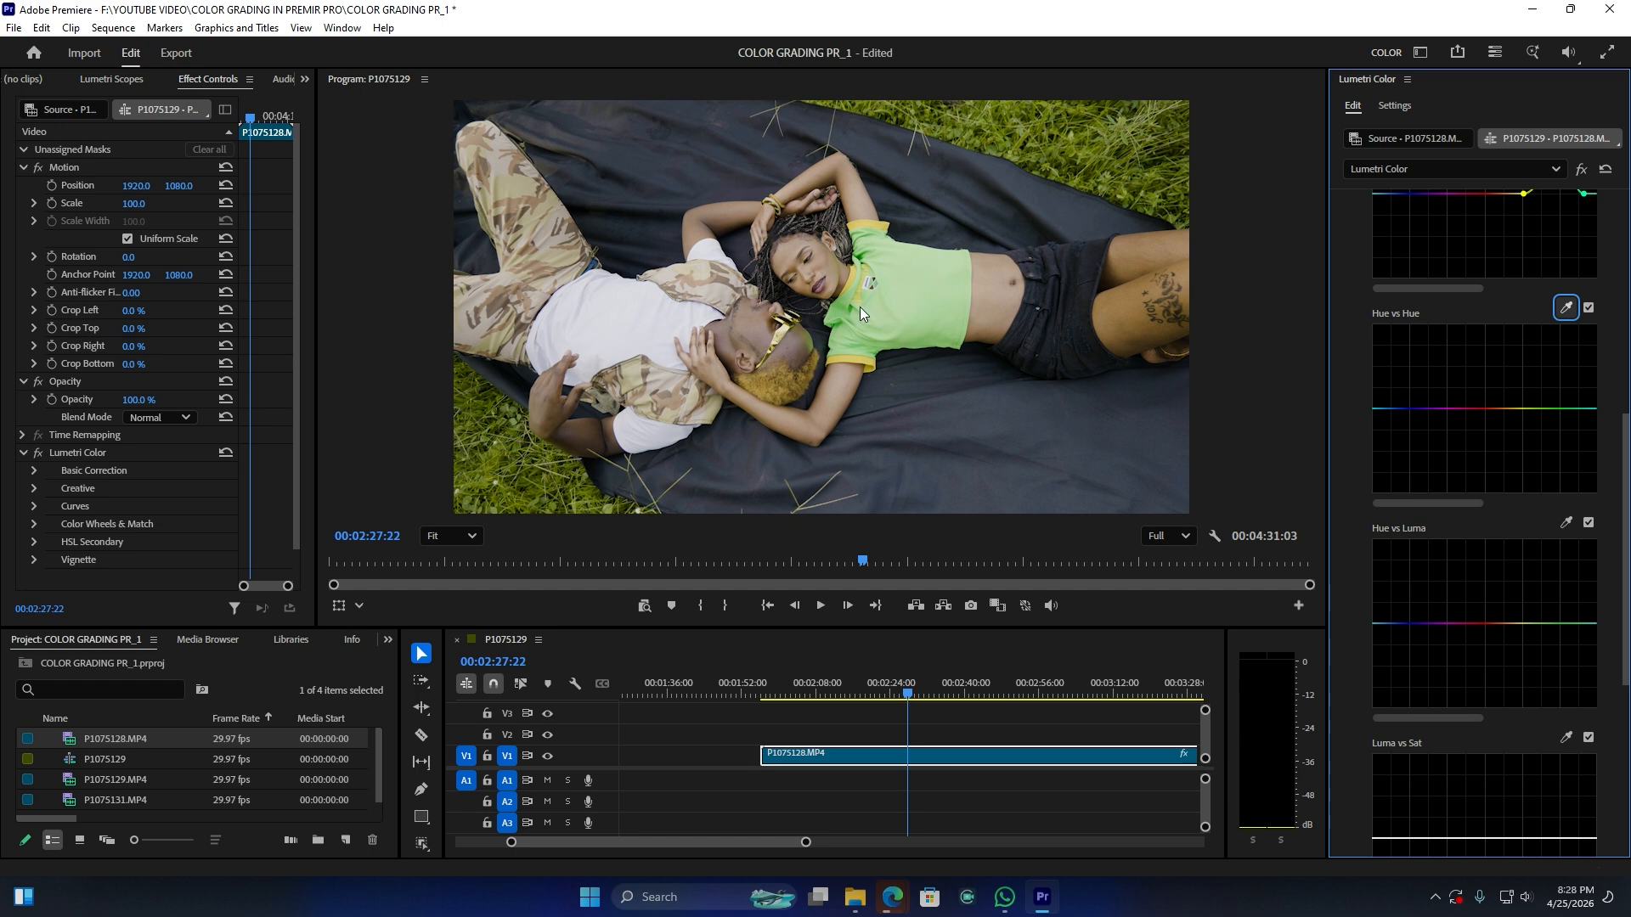
pyautogui.click(1521, 408)
pyautogui.click(1576, 409)
pyautogui.moveTo(1547, 409)
pyautogui.mouseDown()
pyautogui.moveTo(1551, 376)
pyautogui.moveTo(1534, 420)
pyautogui.moveTo(1547, 424)
pyautogui.moveTo(1532, 427)
pyautogui.mouseUp()
pyautogui.click(1425, 409)
pyautogui.moveTo(1388, 409)
pyautogui.mouseDown()
pyautogui.moveTo(1388, 371)
pyautogui.moveTo(1381, 411)
pyautogui.mouseUp()
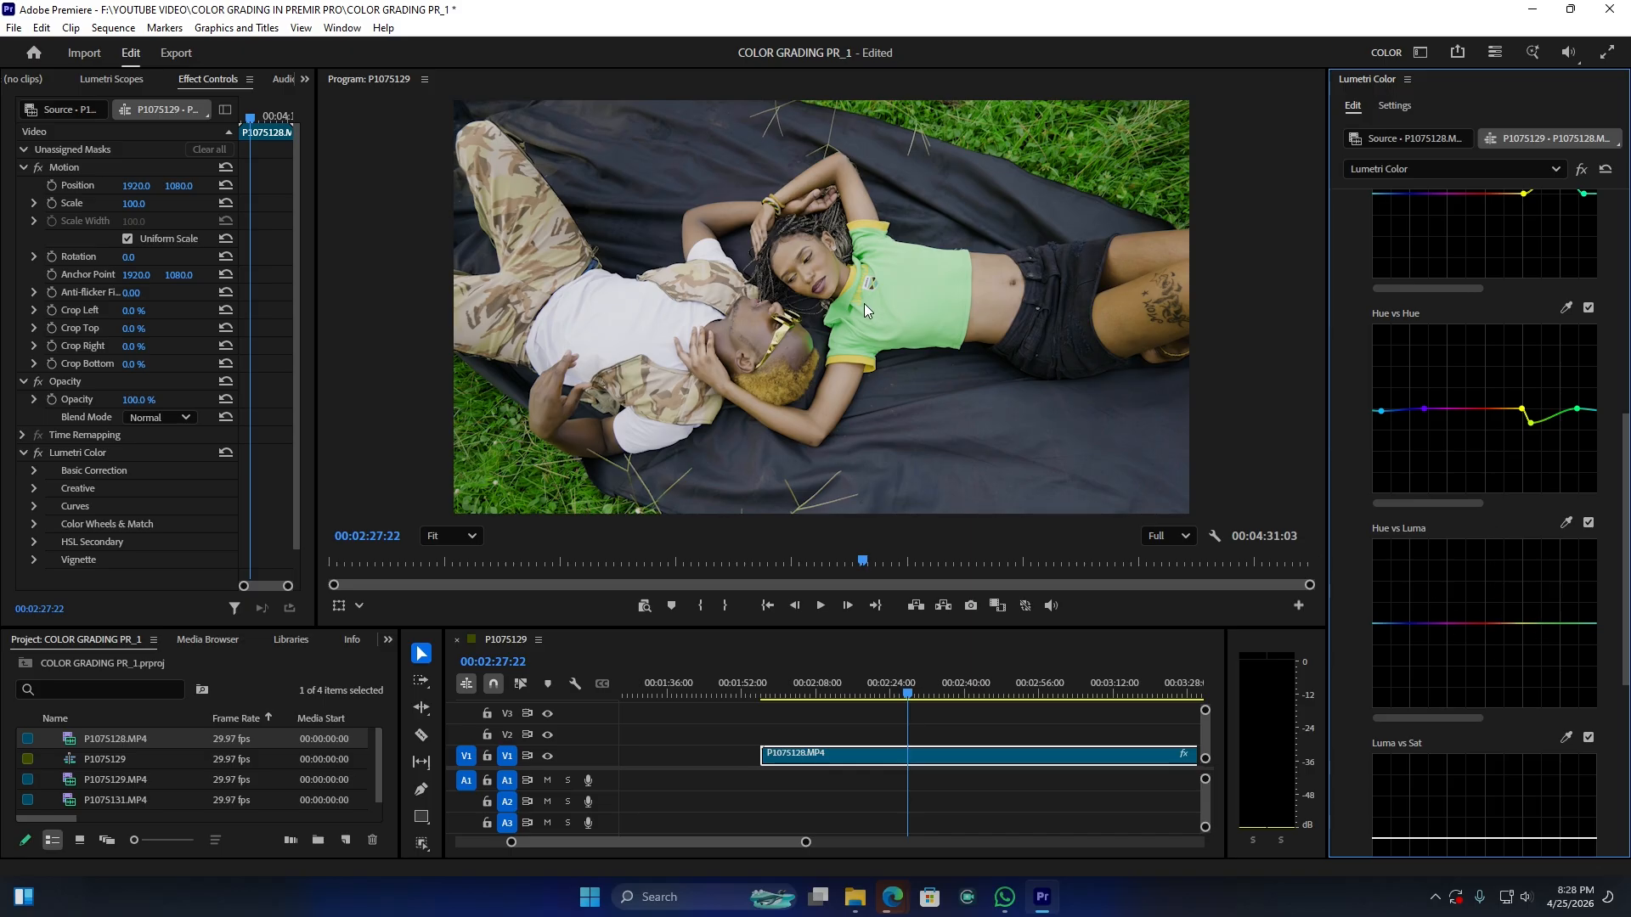
# - Slightly darken the yellow-green range on the Hue vs Luma curve between yellow and green anchor points, and collapse the Curves settings
pyautogui.click(1521, 624)
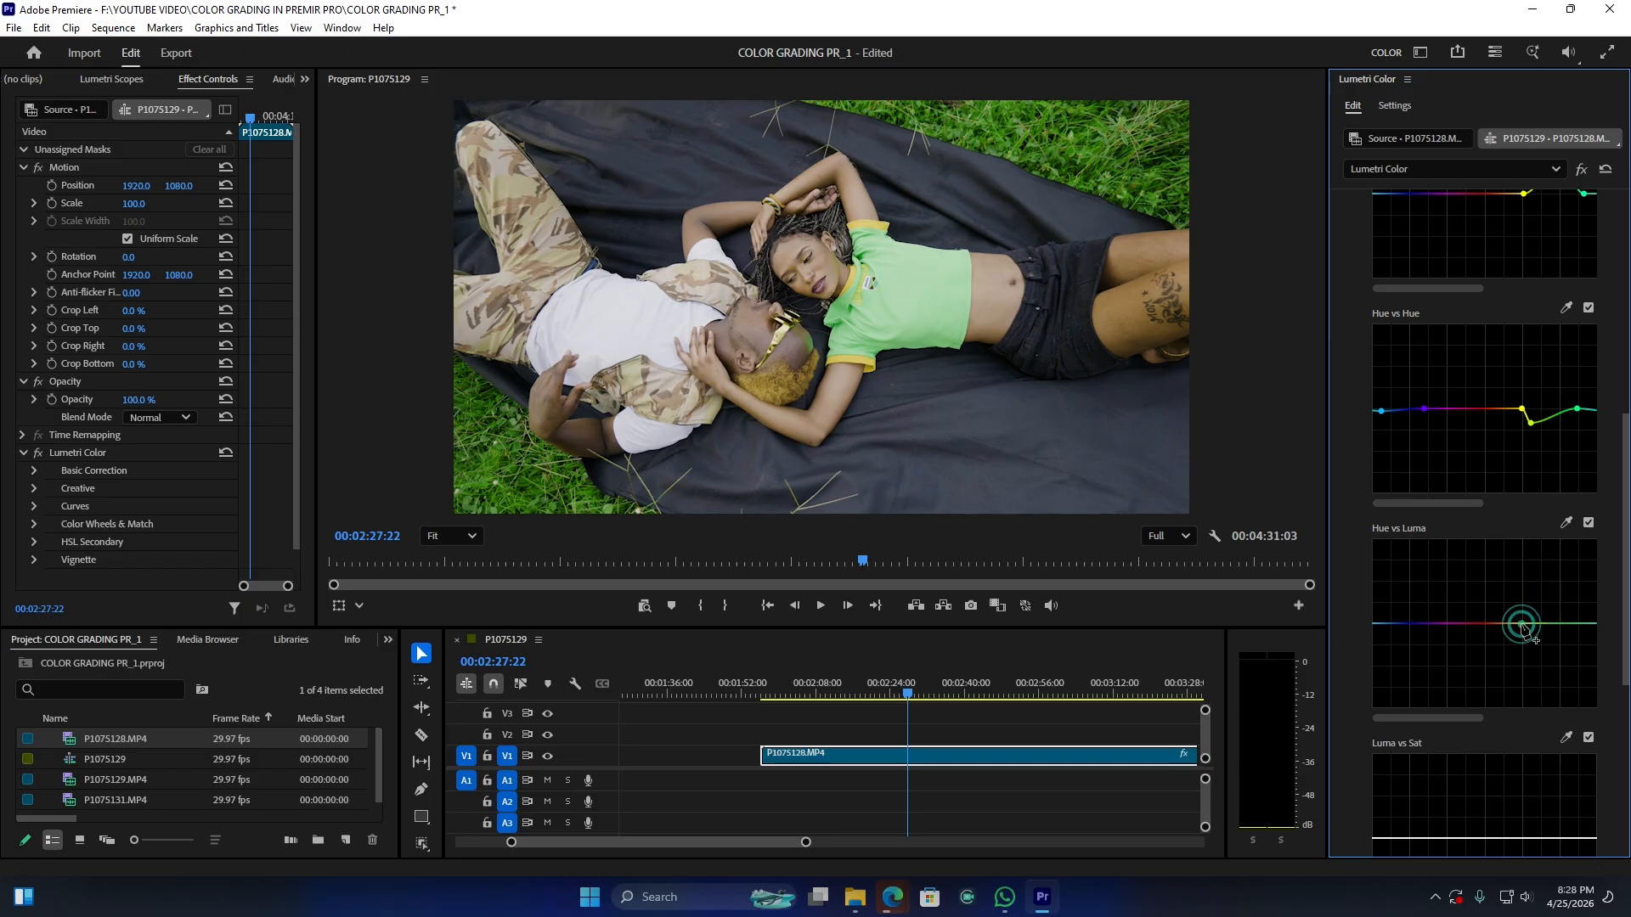
pyautogui.click(1582, 624)
pyautogui.moveTo(1546, 625)
pyautogui.mouseDown()
pyautogui.moveTo(1553, 649)
pyautogui.moveTo(1549, 603)
pyautogui.mouseUp()
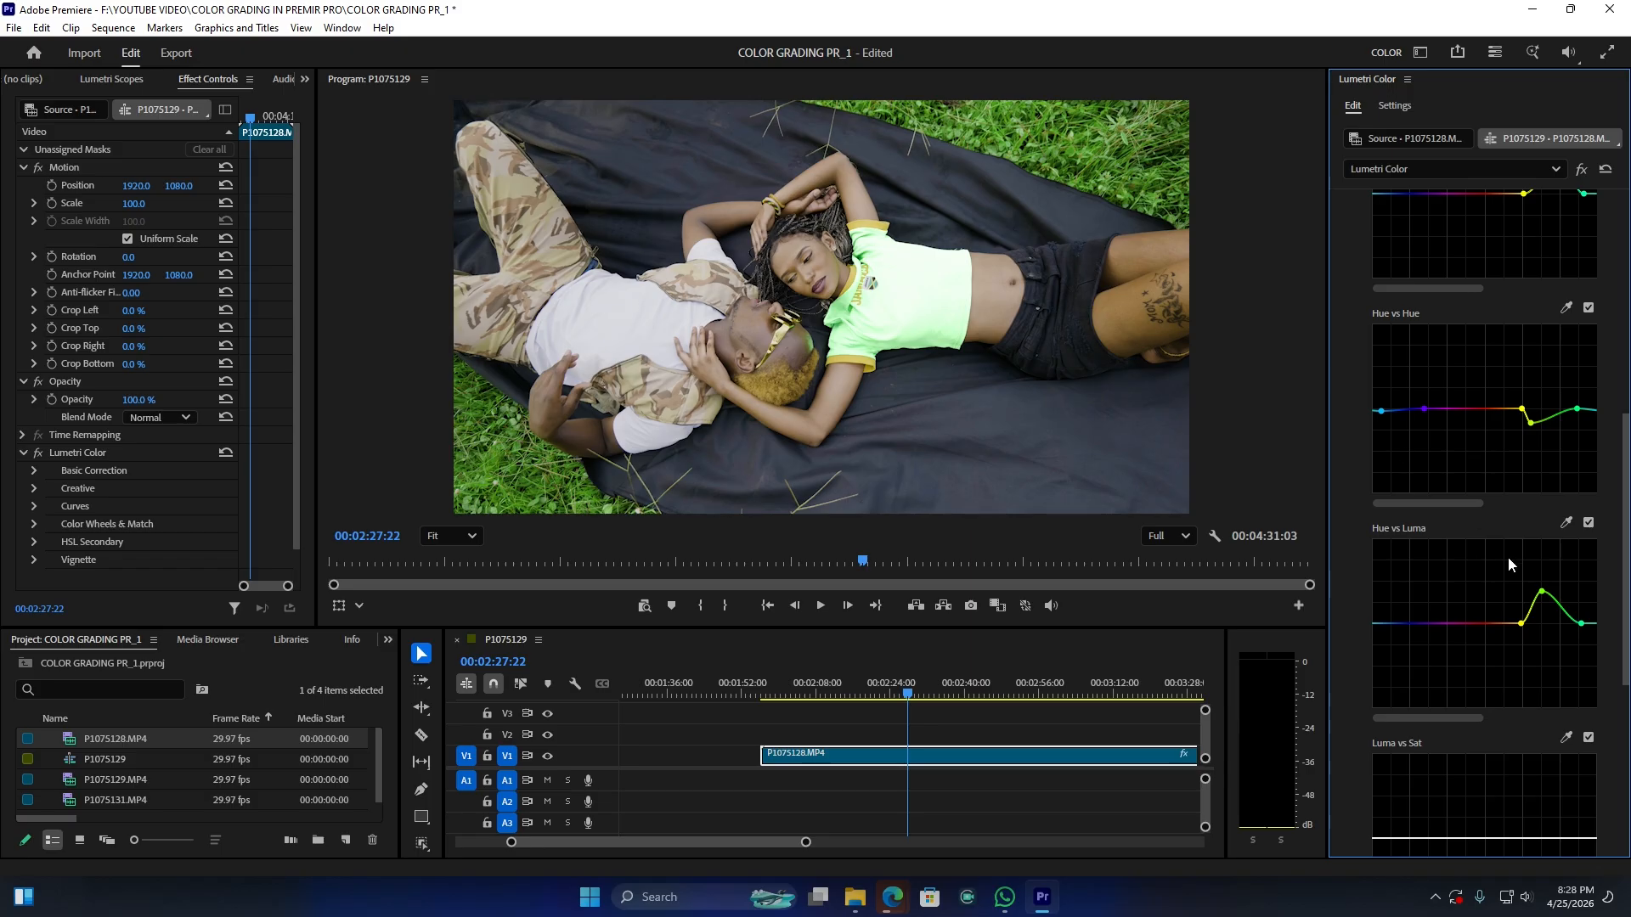
pyautogui.moveTo(1551, 602); pyautogui.dragTo(1545, 629)
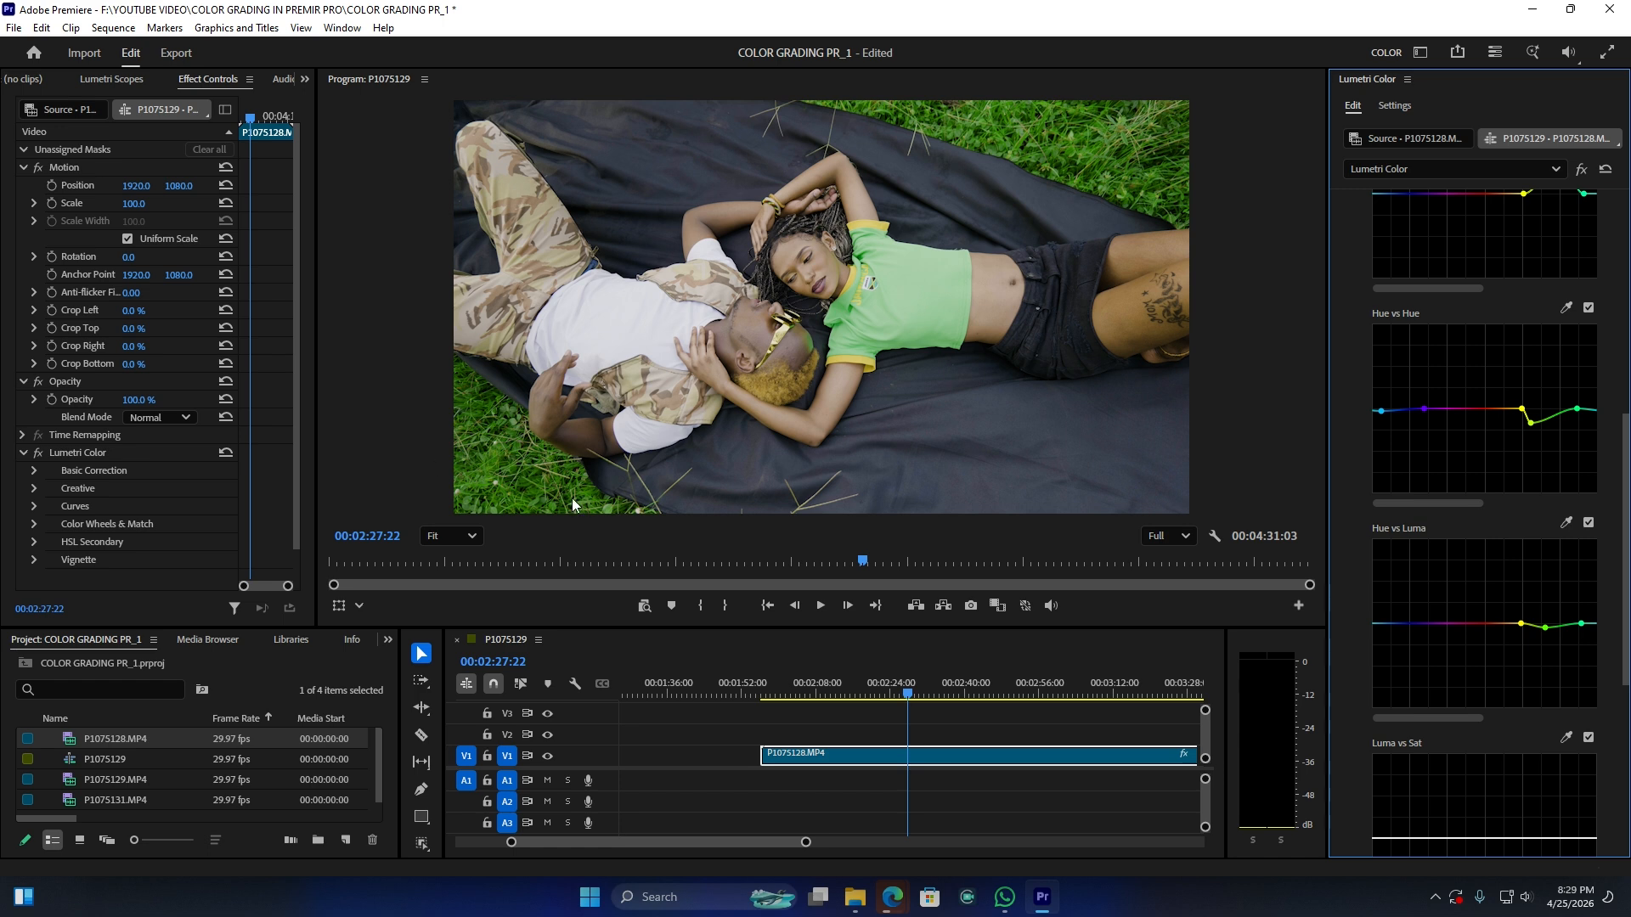
pyautogui.scroll(6, 1531, 547)
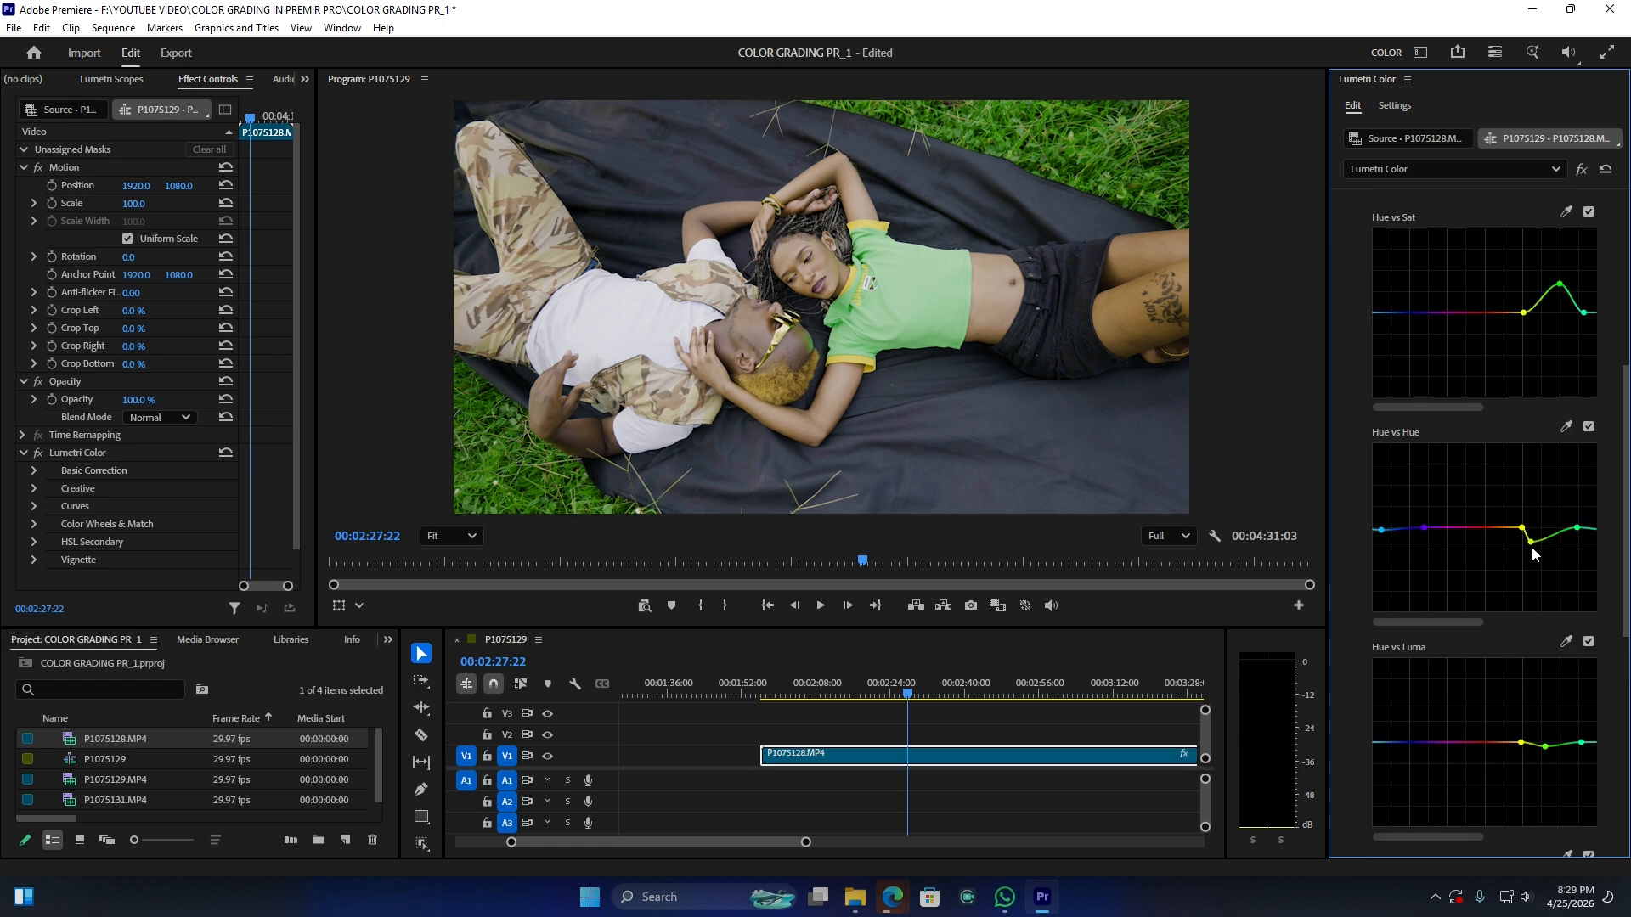
pyautogui.click(1376, 278)
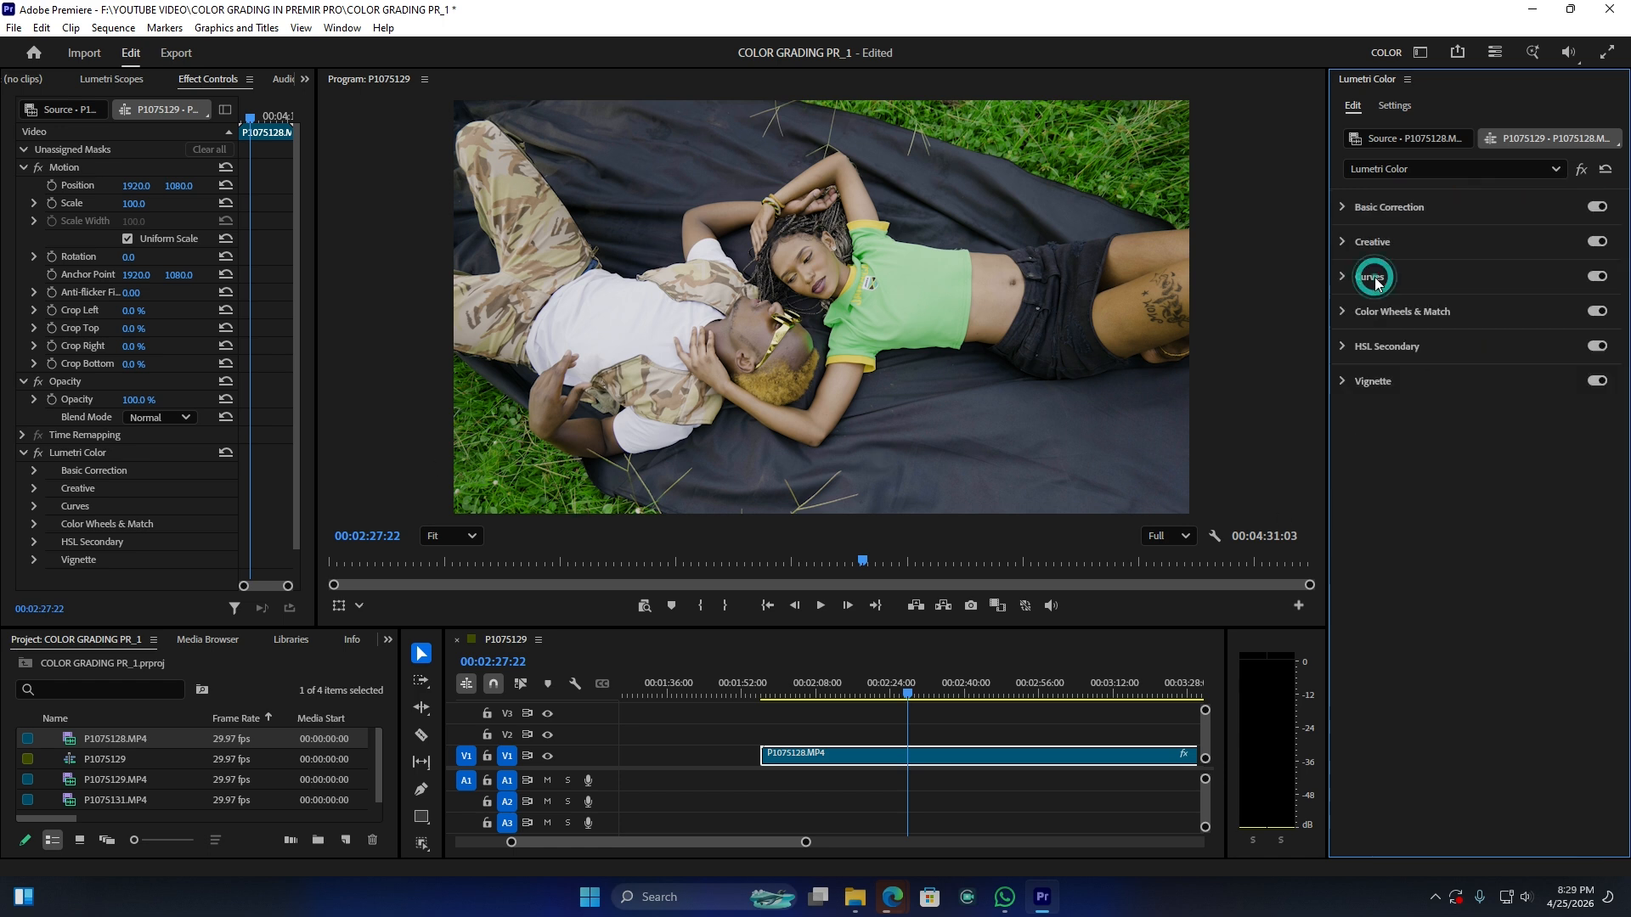
# - Key the yellow range in HSL Secondary and display the selection as a Color/Gray mask
pyautogui.click(1342, 345)
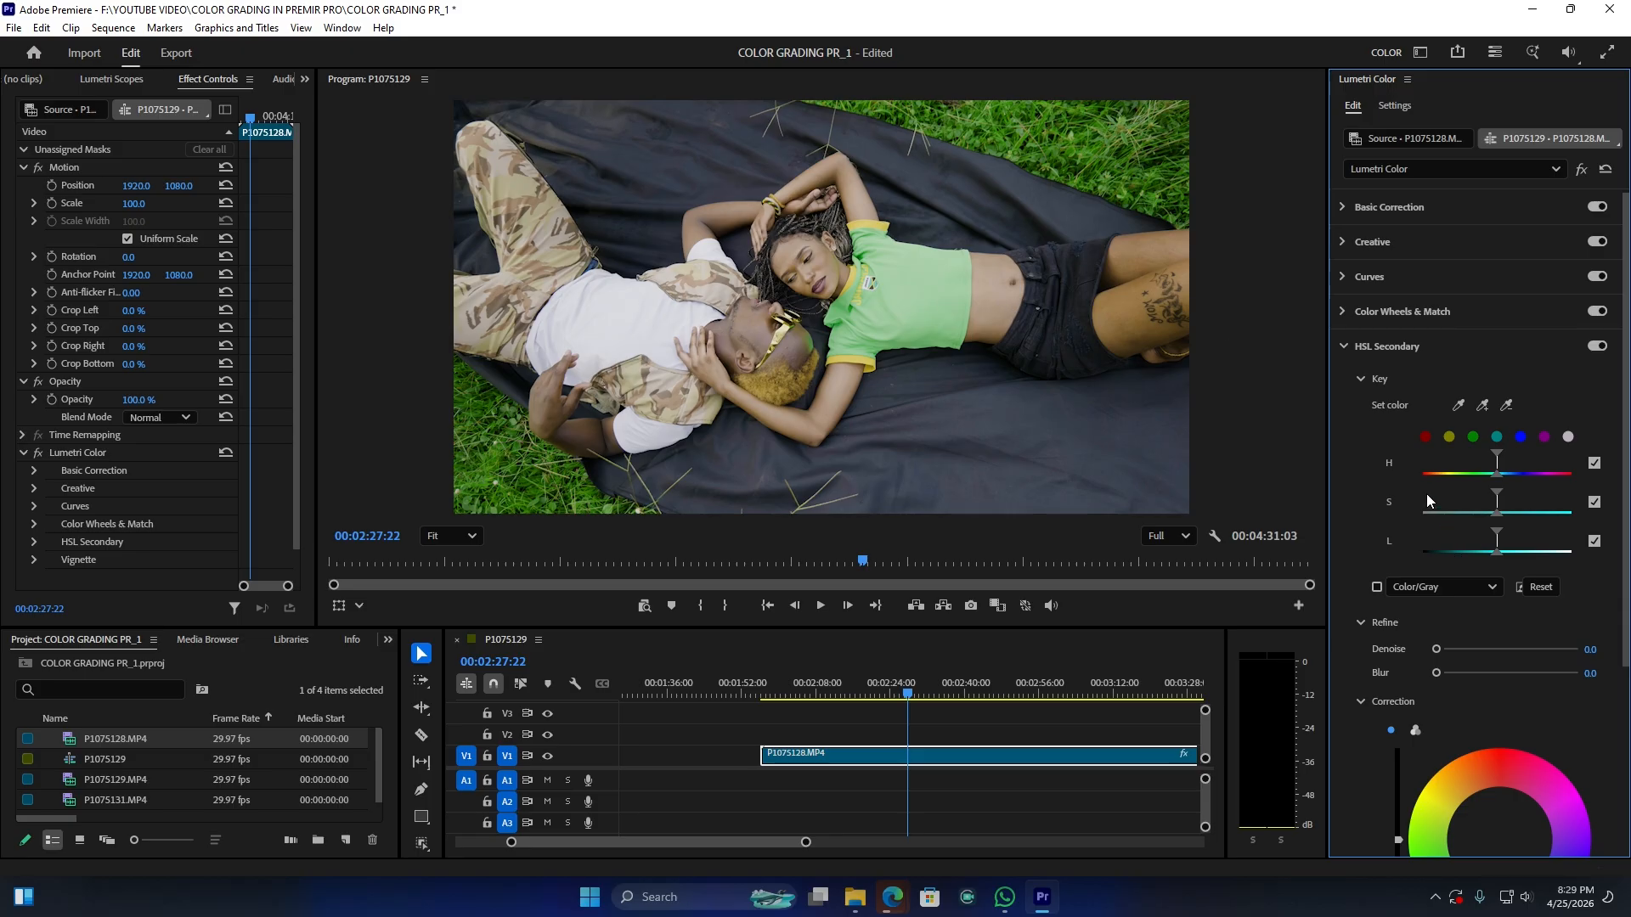
pyautogui.click(1427, 437)
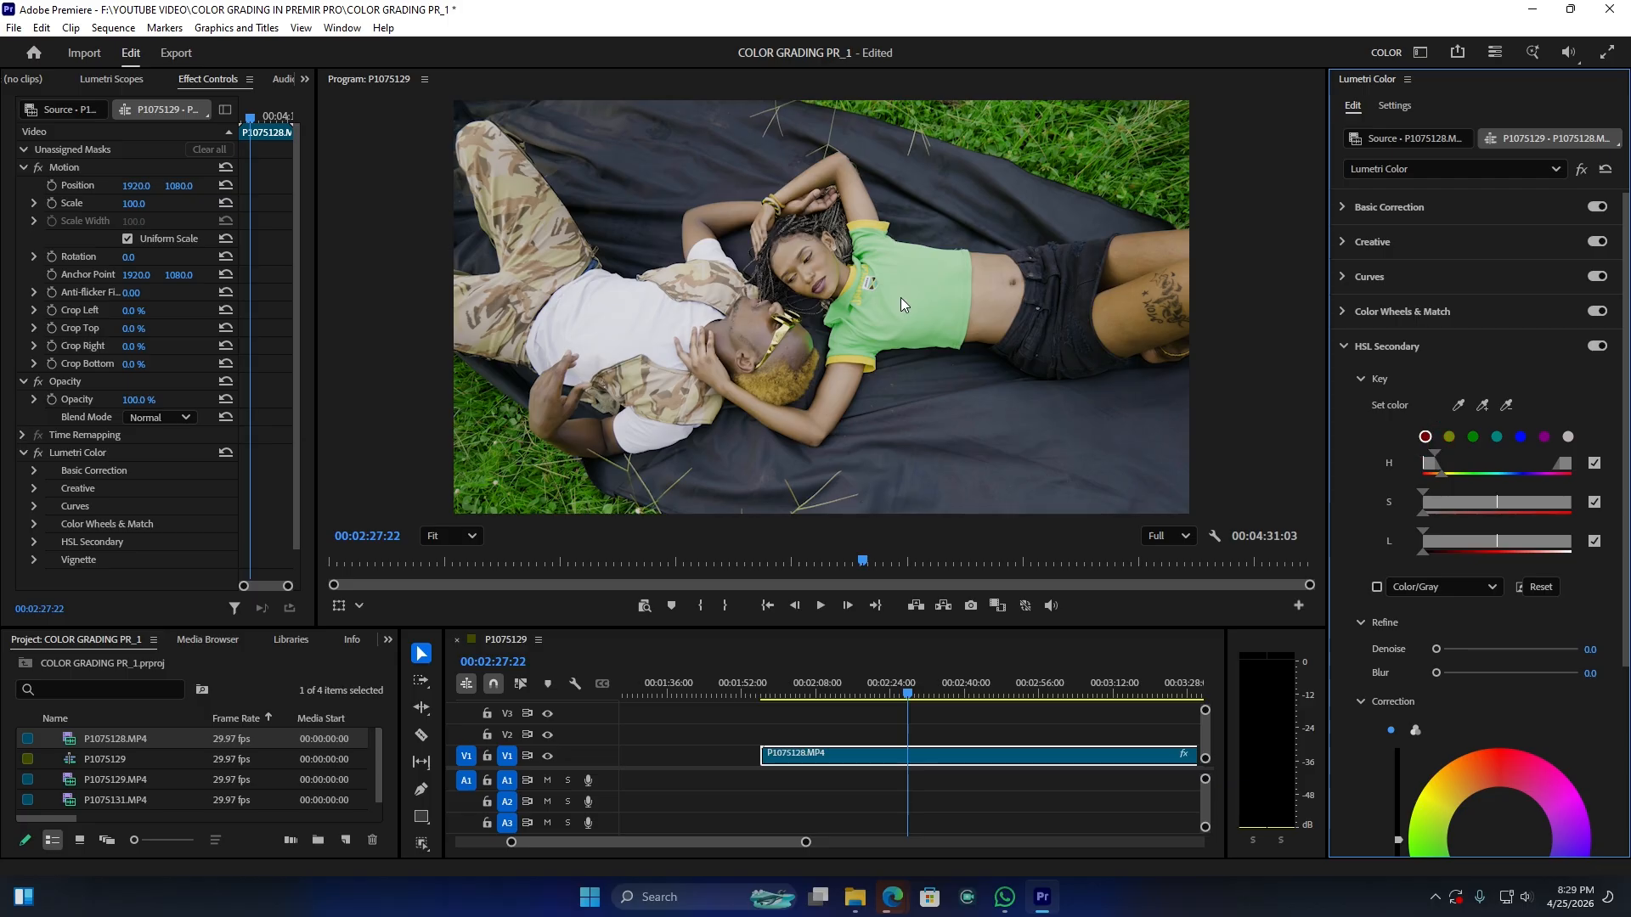
pyautogui.click(1449, 437)
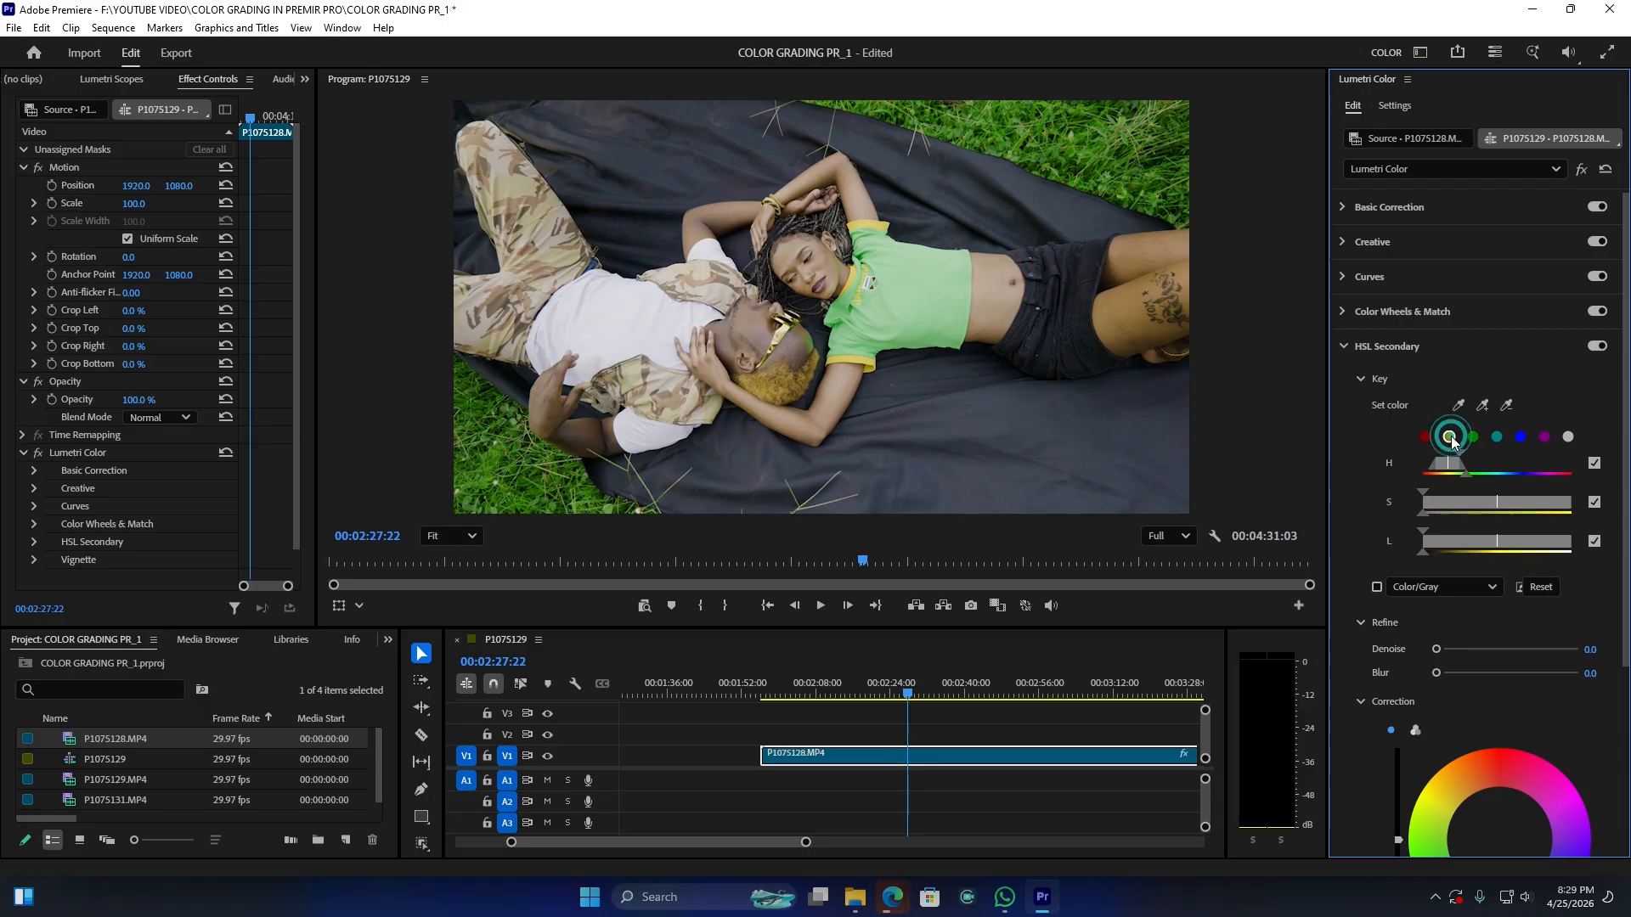
pyautogui.click(1377, 587)
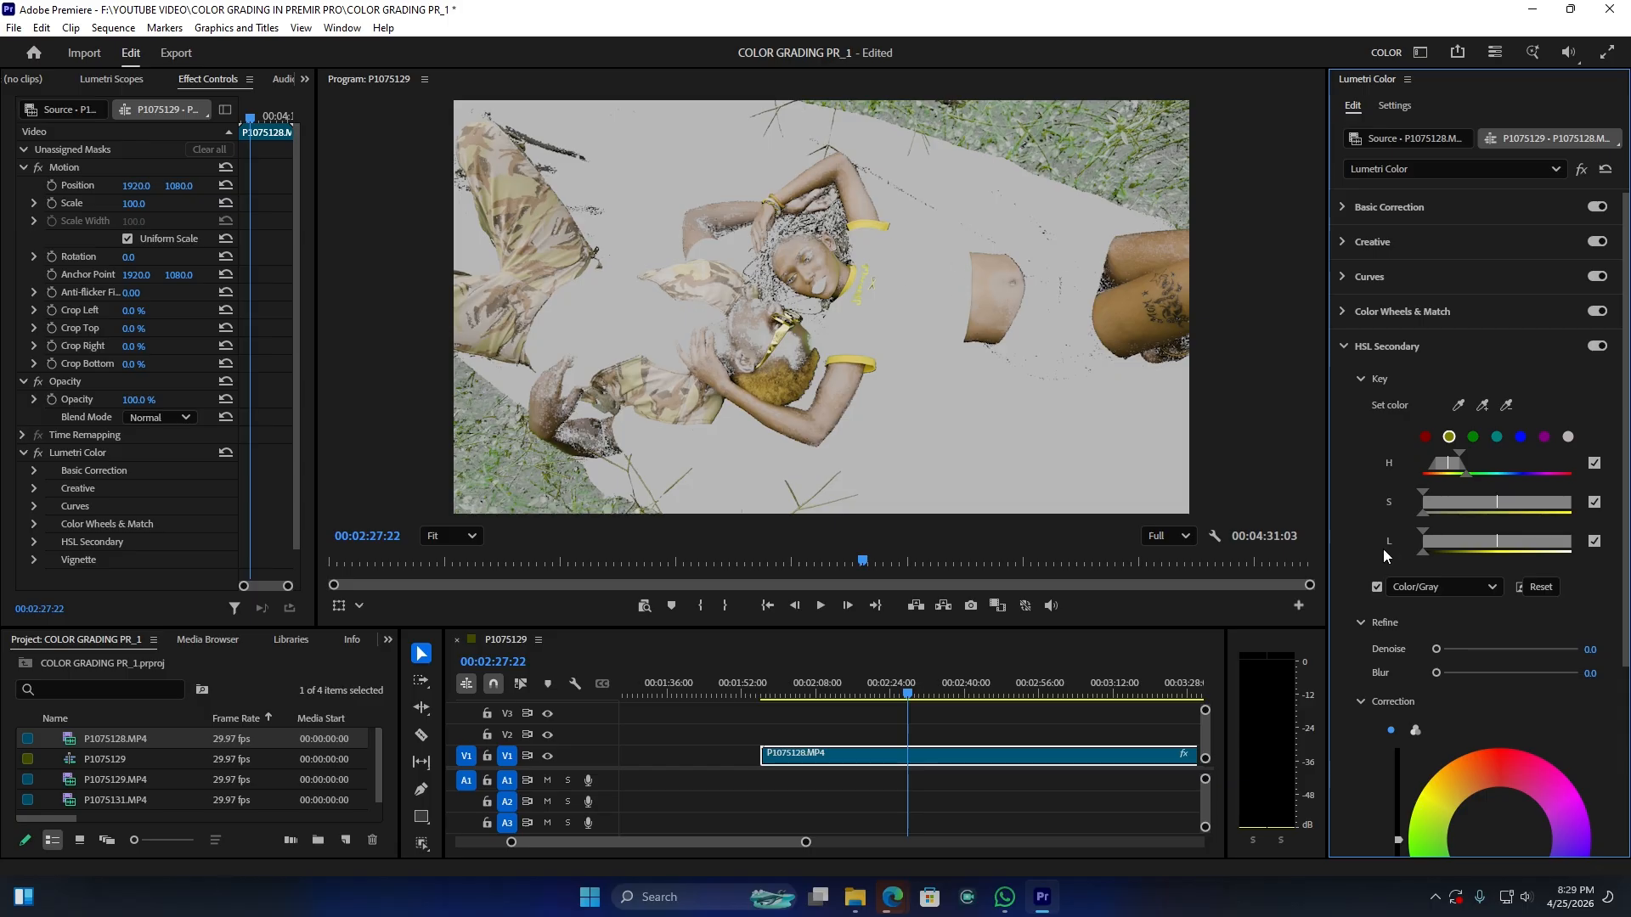
# - Key the red range in HSL Secondary and refine its hue, saturation and luminance ranges around the skin tones using the Color/Gray mask
pyautogui.click(1378, 587)
pyautogui.click(1426, 436)
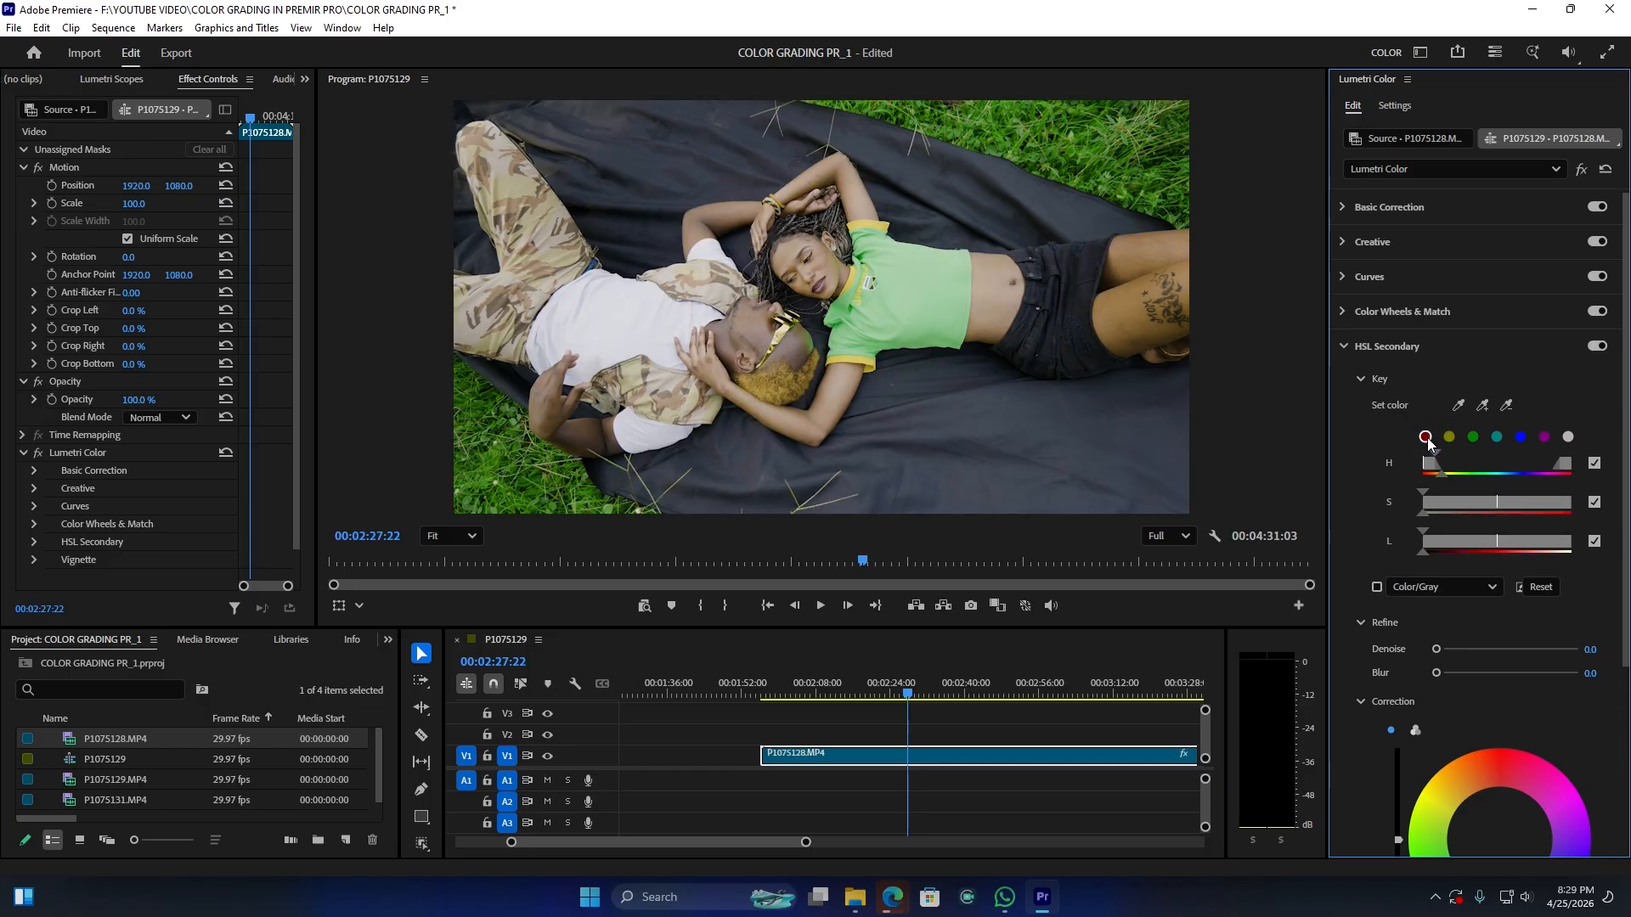
pyautogui.click(1378, 587)
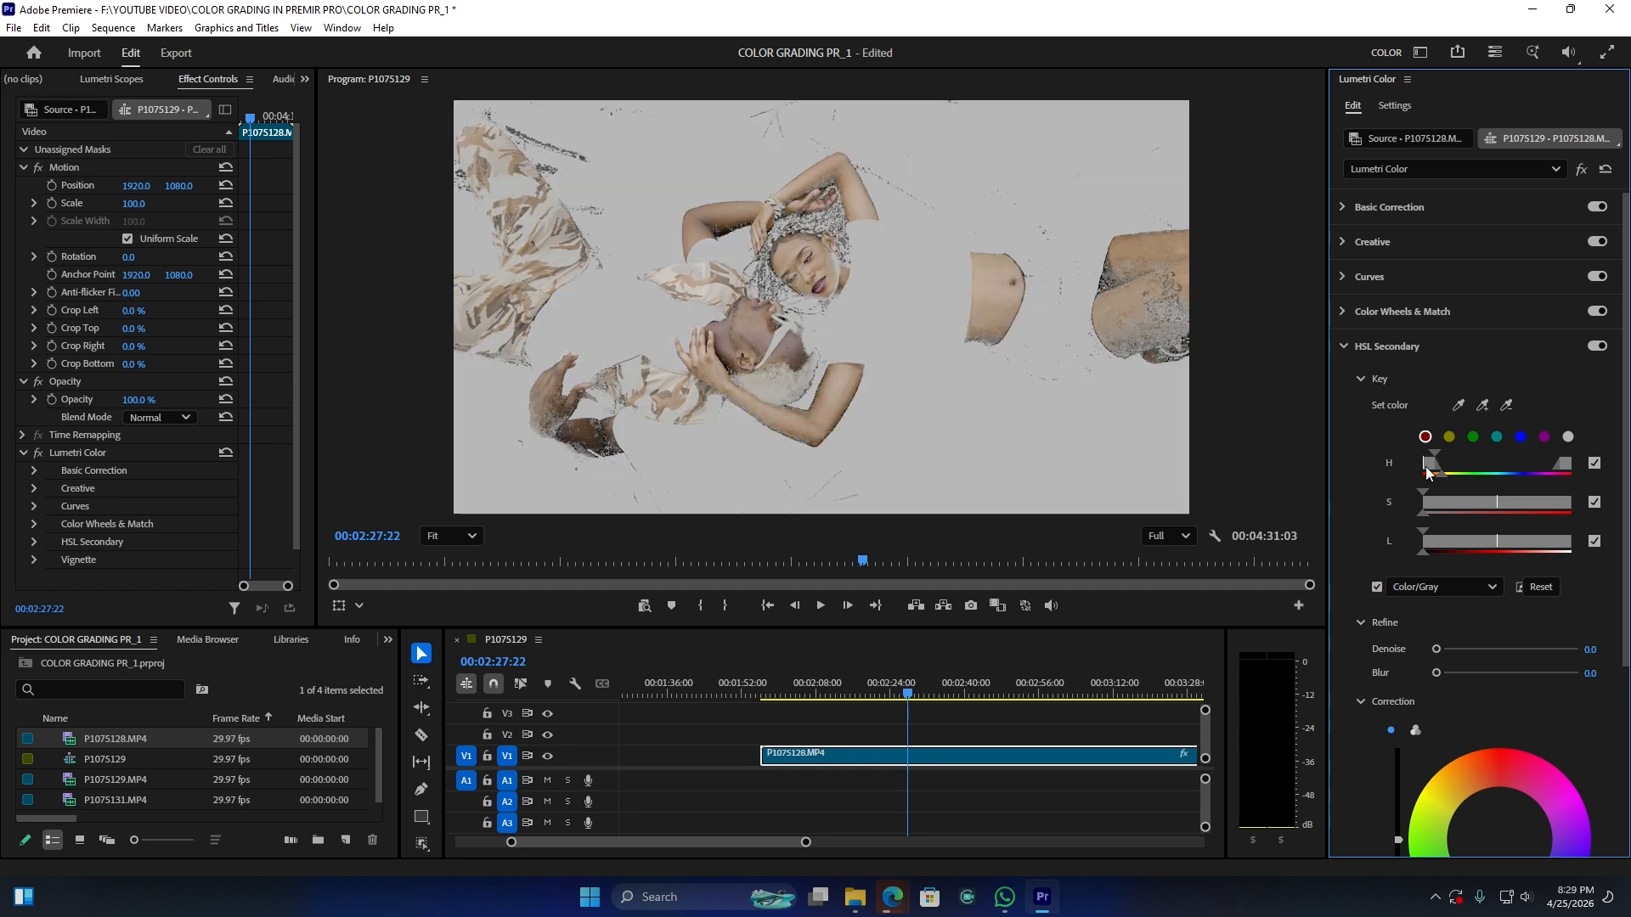
pyautogui.moveTo(1431, 463); pyautogui.dragTo(1438, 473)
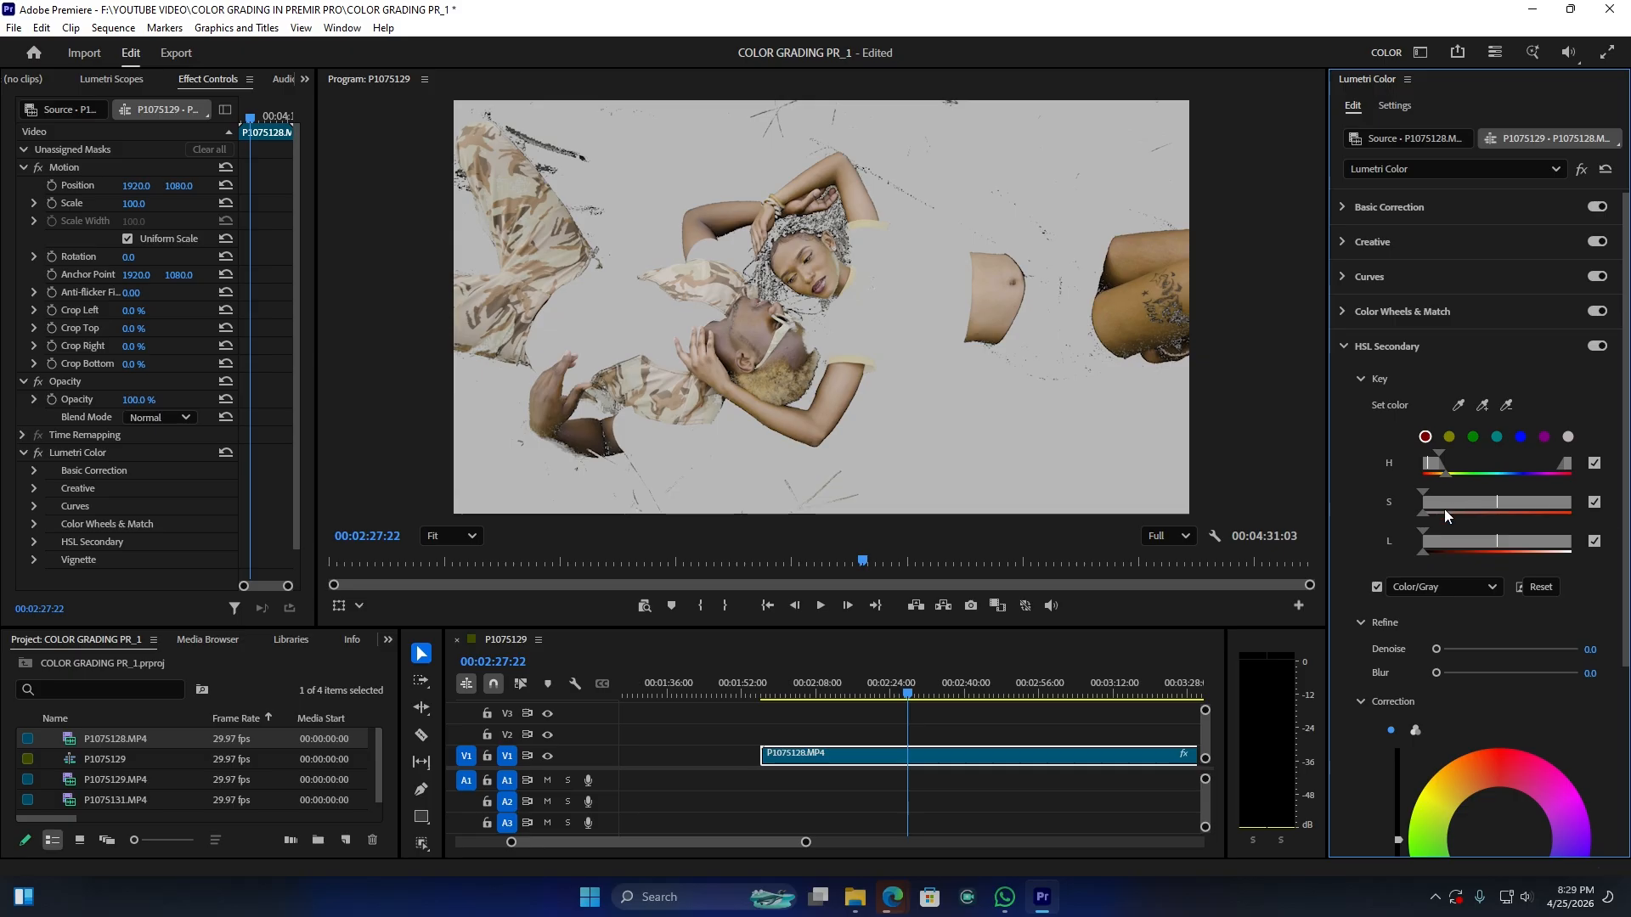
pyautogui.moveTo(1454, 504); pyautogui.dragTo(1463, 507)
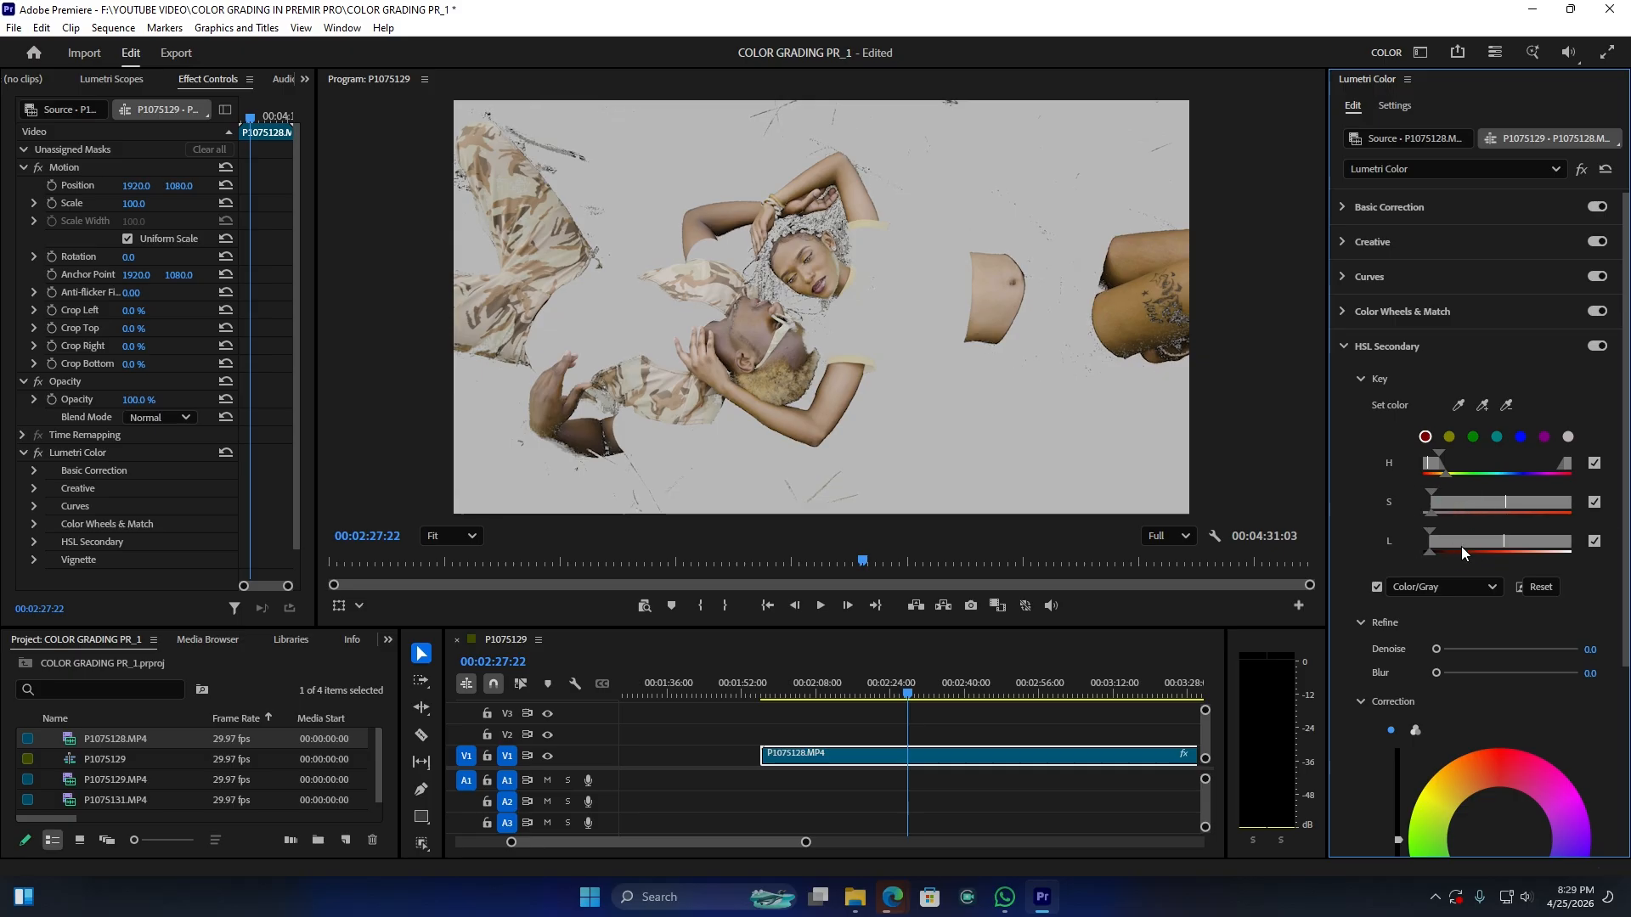
pyautogui.click(1438, 470)
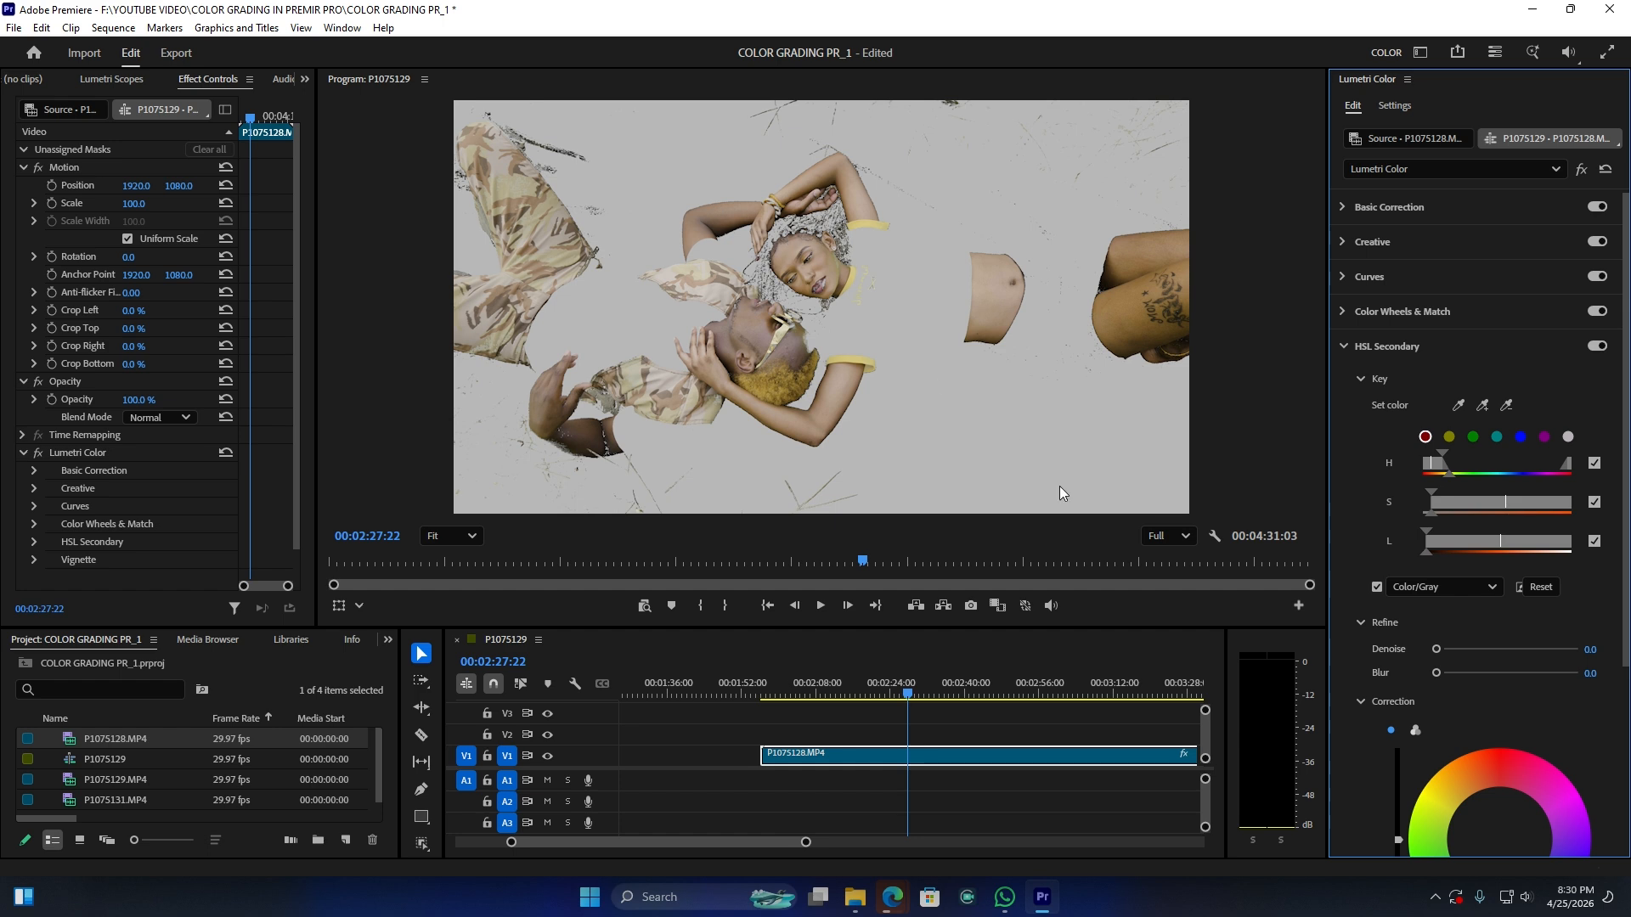
# - Refine the skin key with Denoise 26.2 and Blur 7.1, and turn off the Color/Gray mask
pyautogui.moveTo(1446, 652); pyautogui.dragTo(1459, 651)
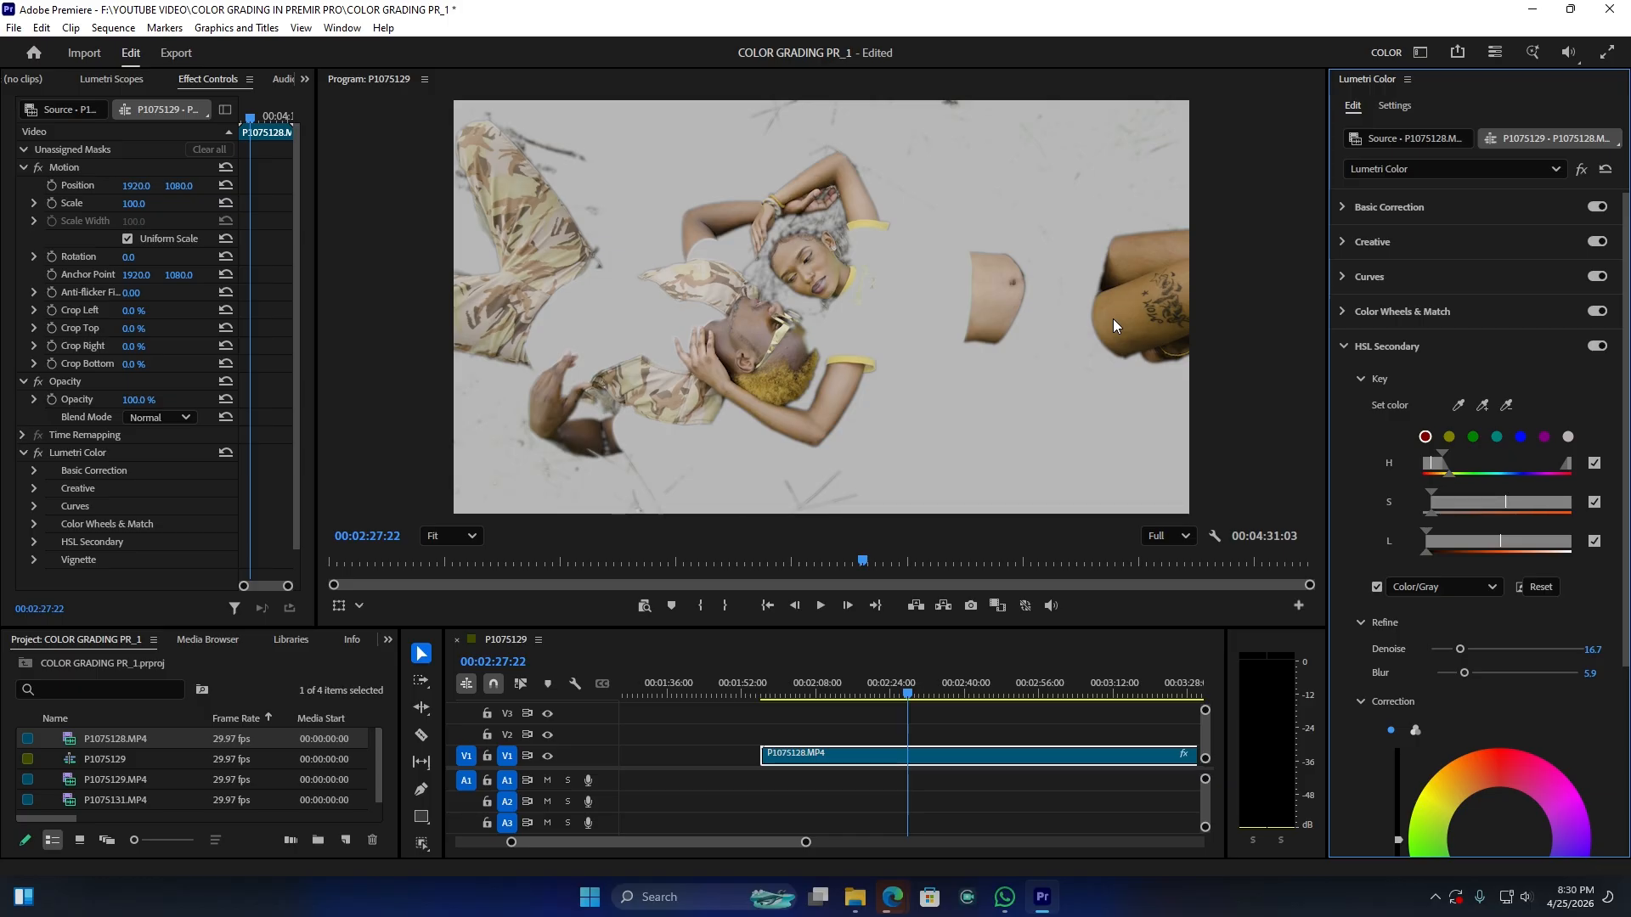
pyautogui.moveTo(1463, 671); pyautogui.dragTo(1474, 650)
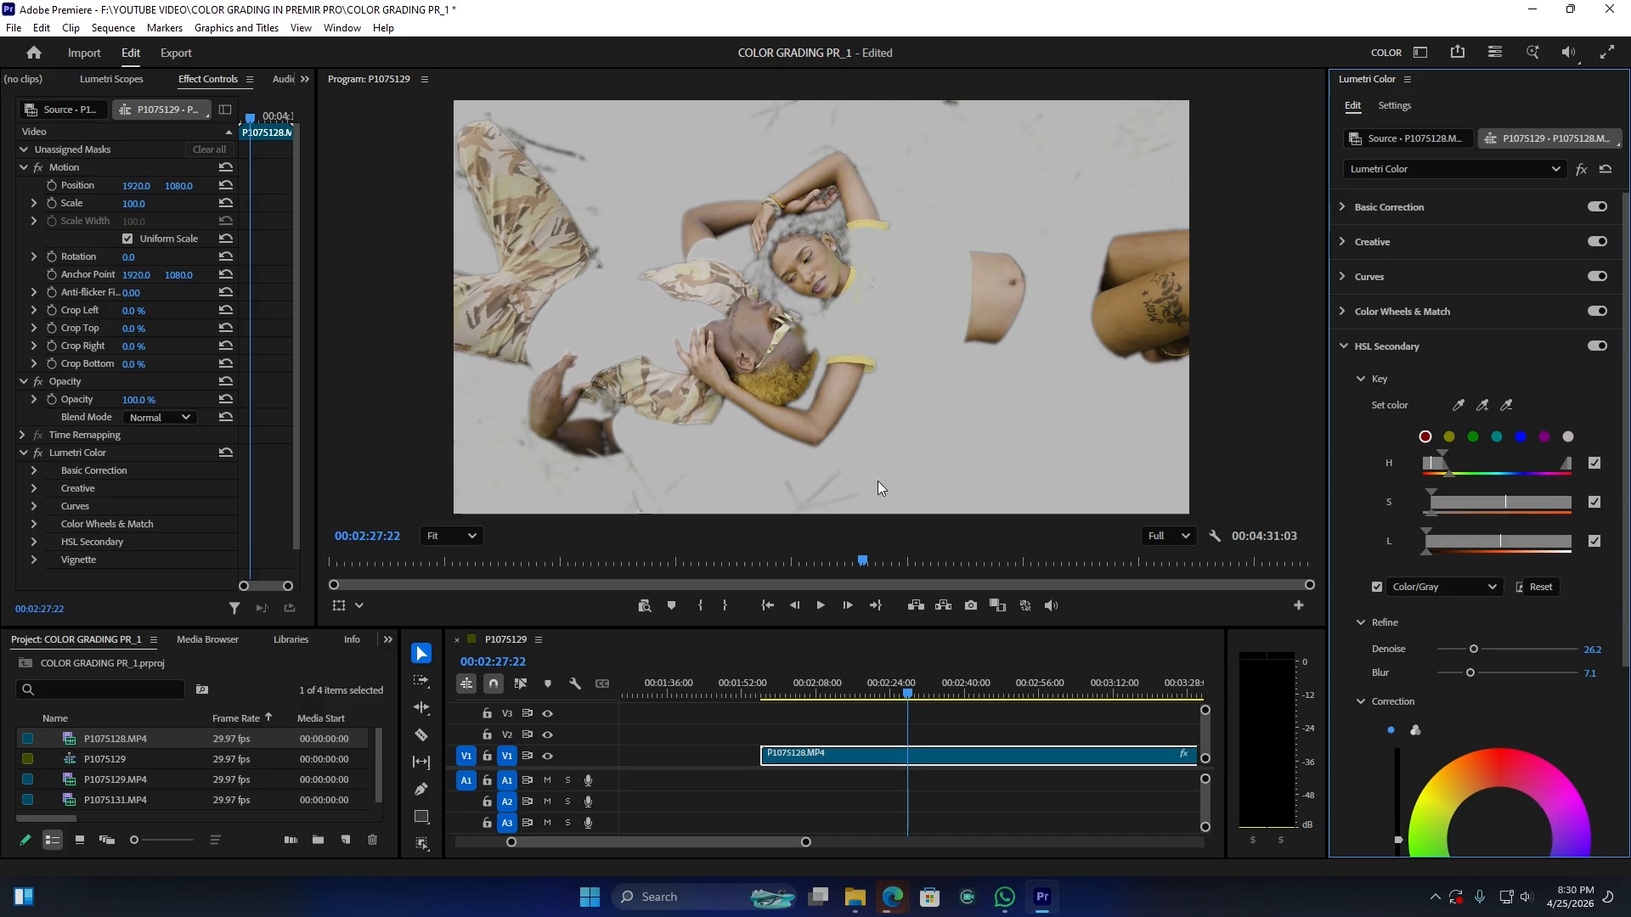
pyautogui.click(1376, 590)
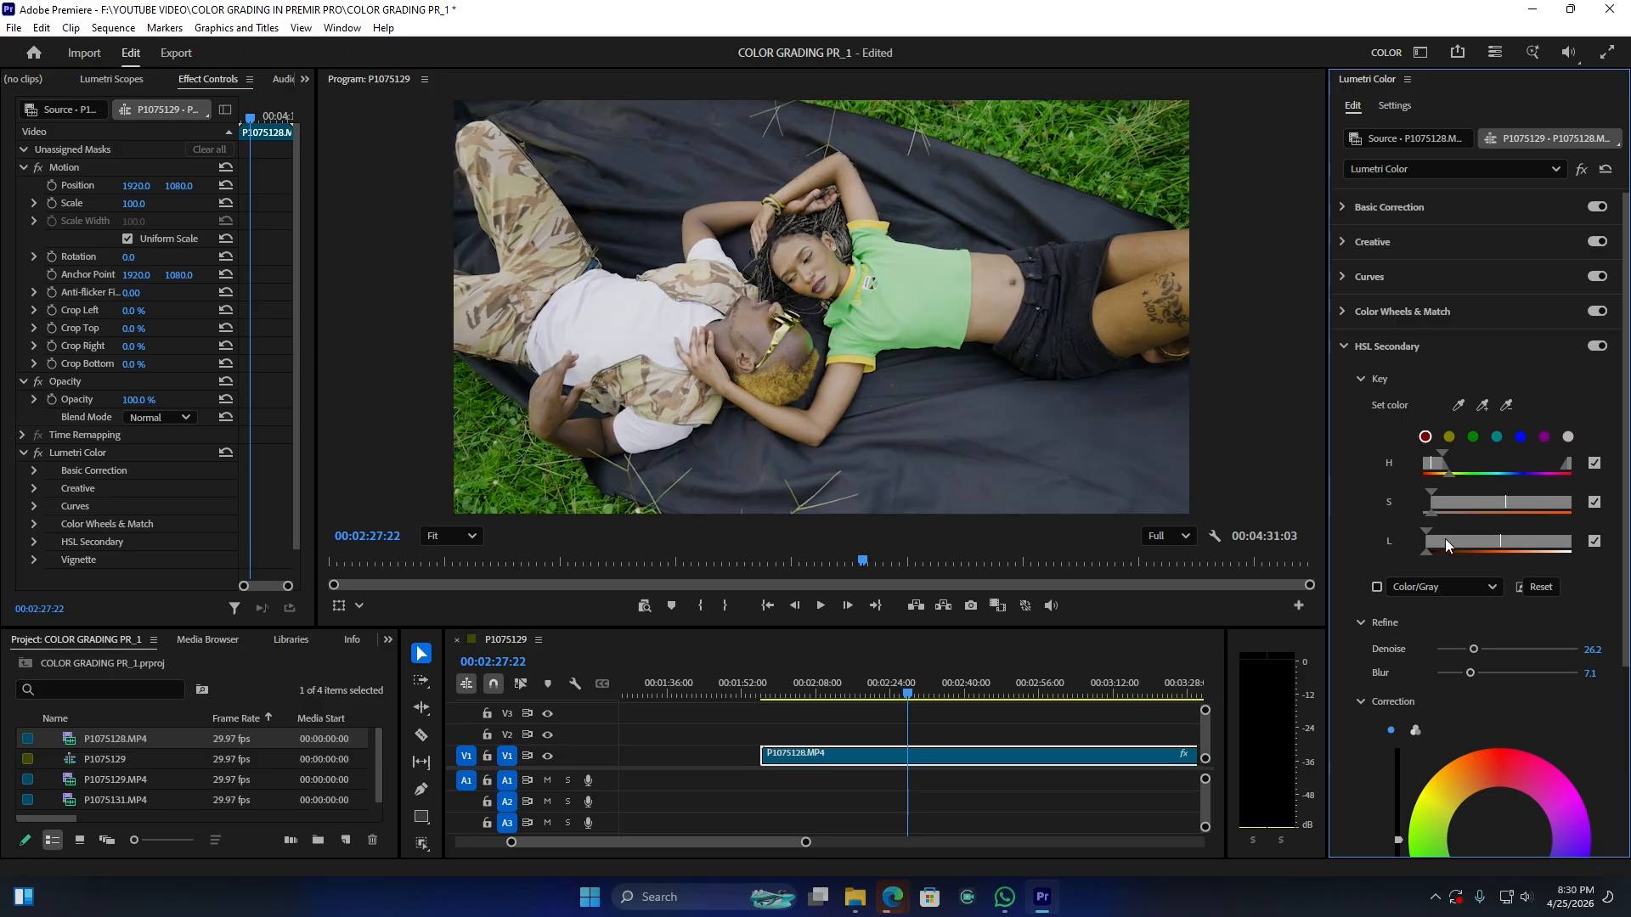
# - Correct the keyed skin with slightly raised brightness, Temperature 21.4 and Saturation 96.4, and collapse the HSL Secondary settings
pyautogui.scroll(-3, 1580, 646)
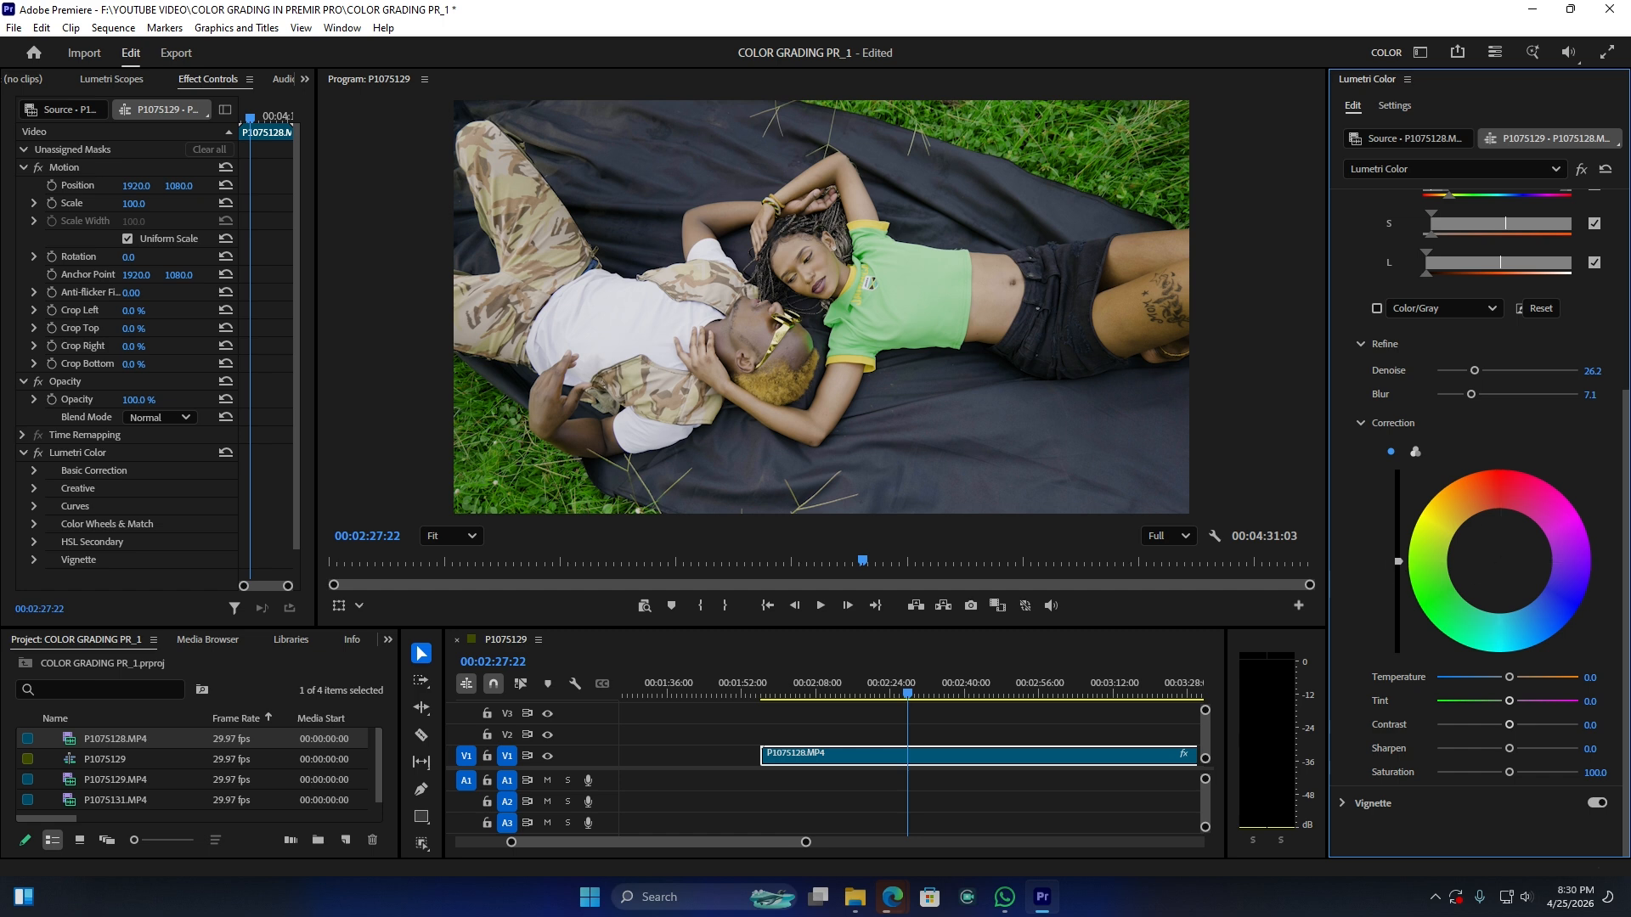
pyautogui.moveTo(1398, 561)
pyautogui.mouseDown()
pyautogui.moveTo(1399, 607)
pyautogui.moveTo(1398, 519)
pyautogui.moveTo(1398, 554)
pyautogui.mouseUp()
pyautogui.moveTo(1510, 677); pyautogui.dragTo(1523, 680)
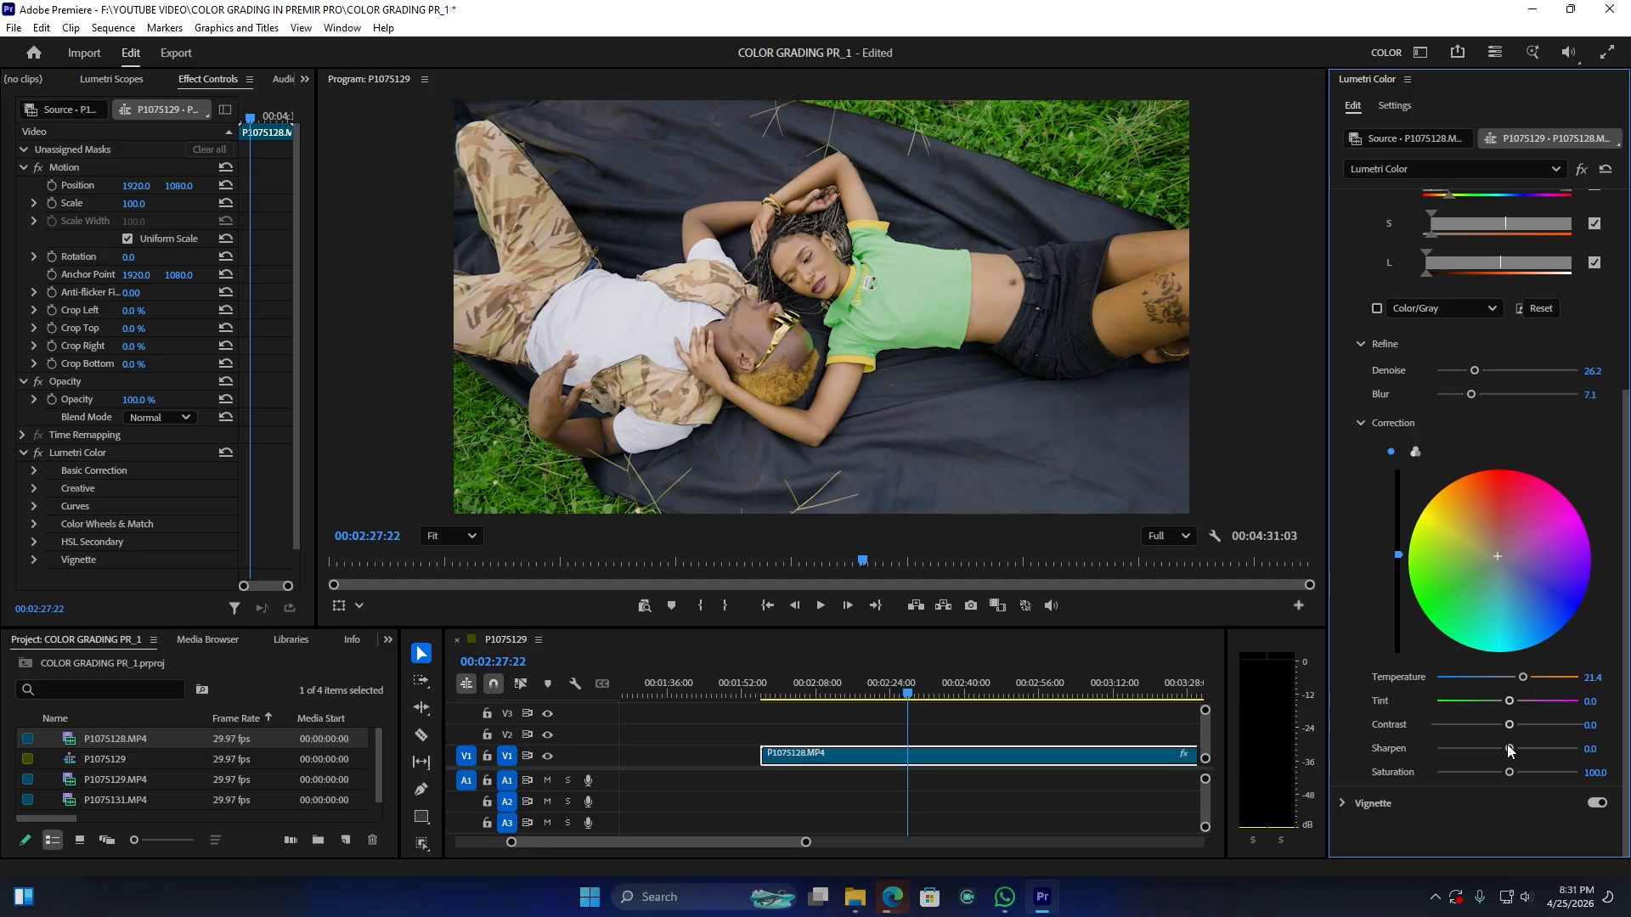
pyautogui.moveTo(1505, 773); pyautogui.dragTo(1471, 775)
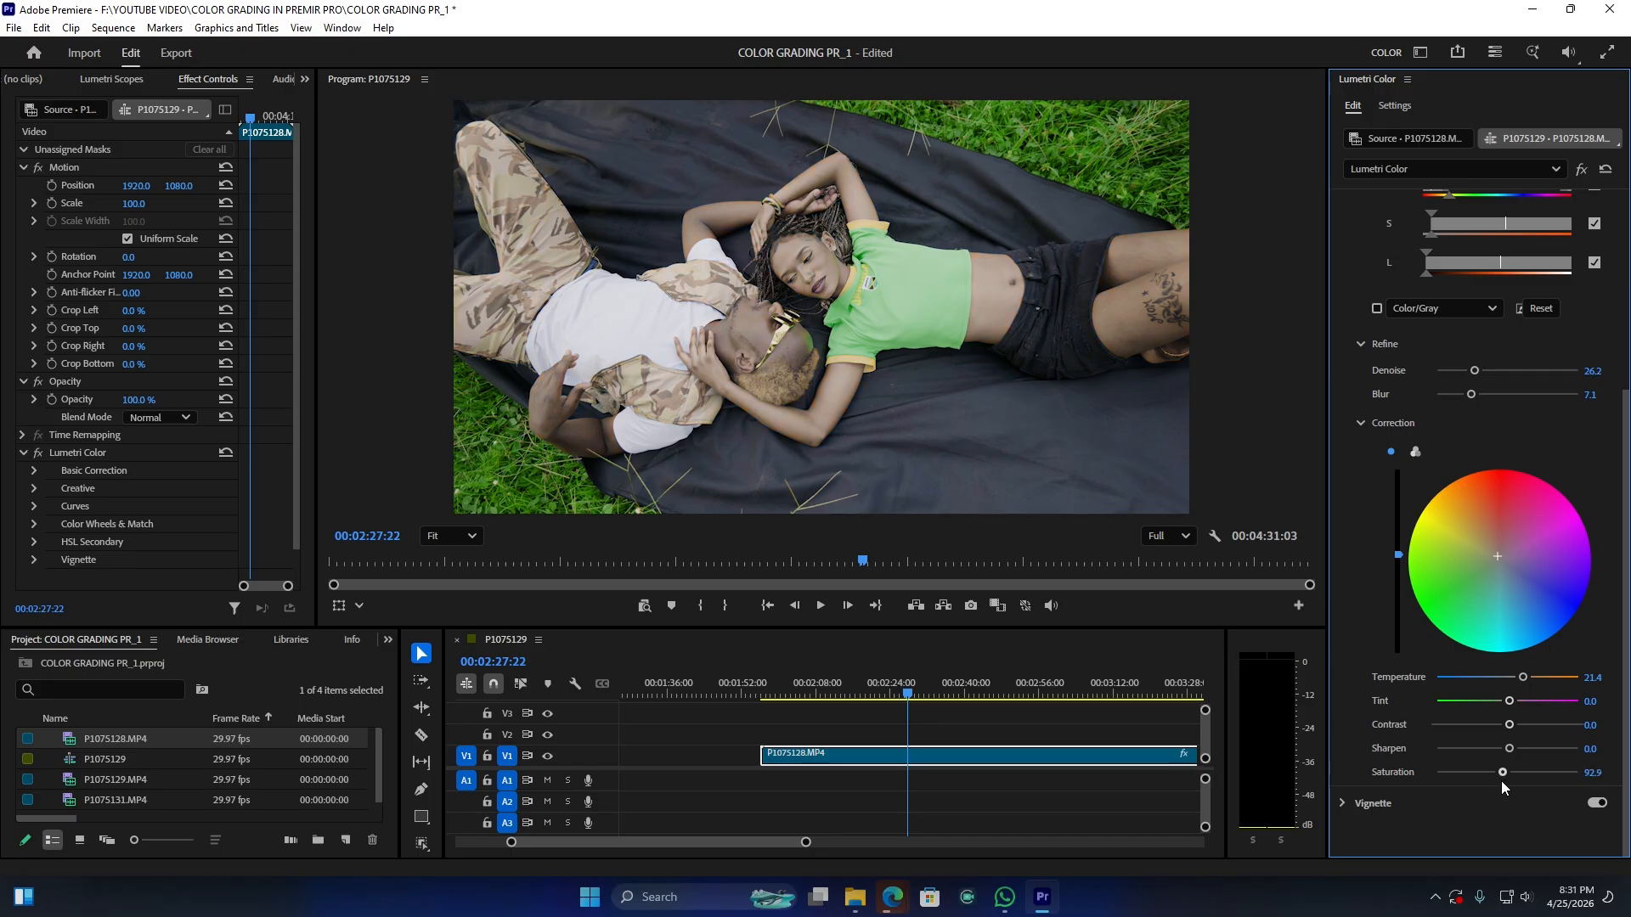
pyautogui.moveTo(1501, 781); pyautogui.dragTo(1503, 782)
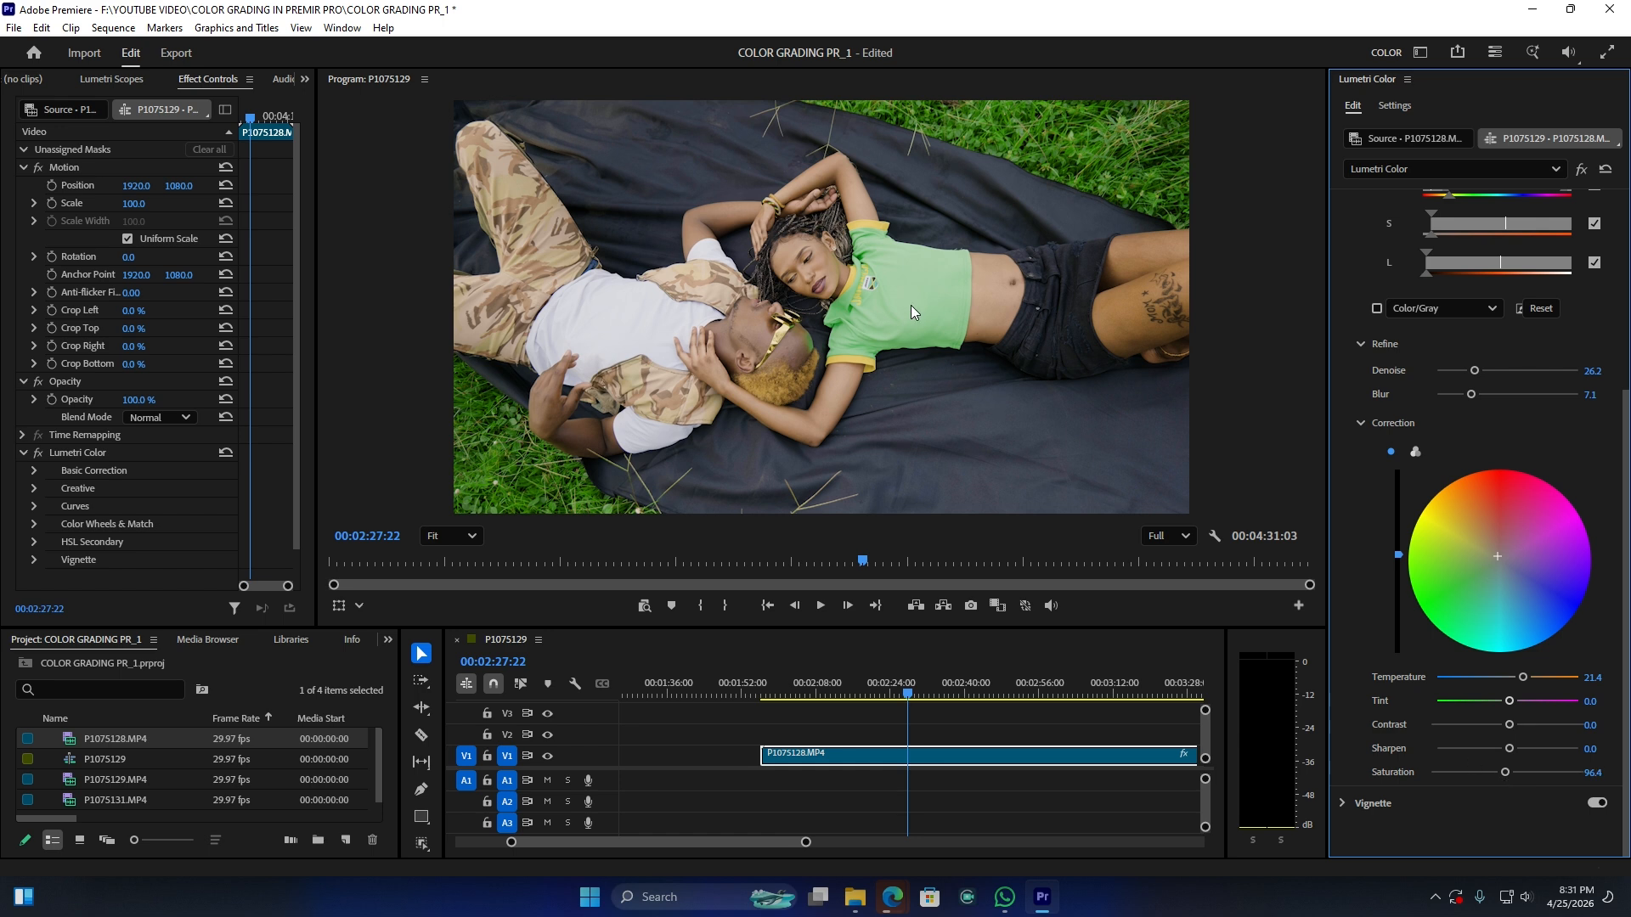
pyautogui.scroll(5, 1376, 322)
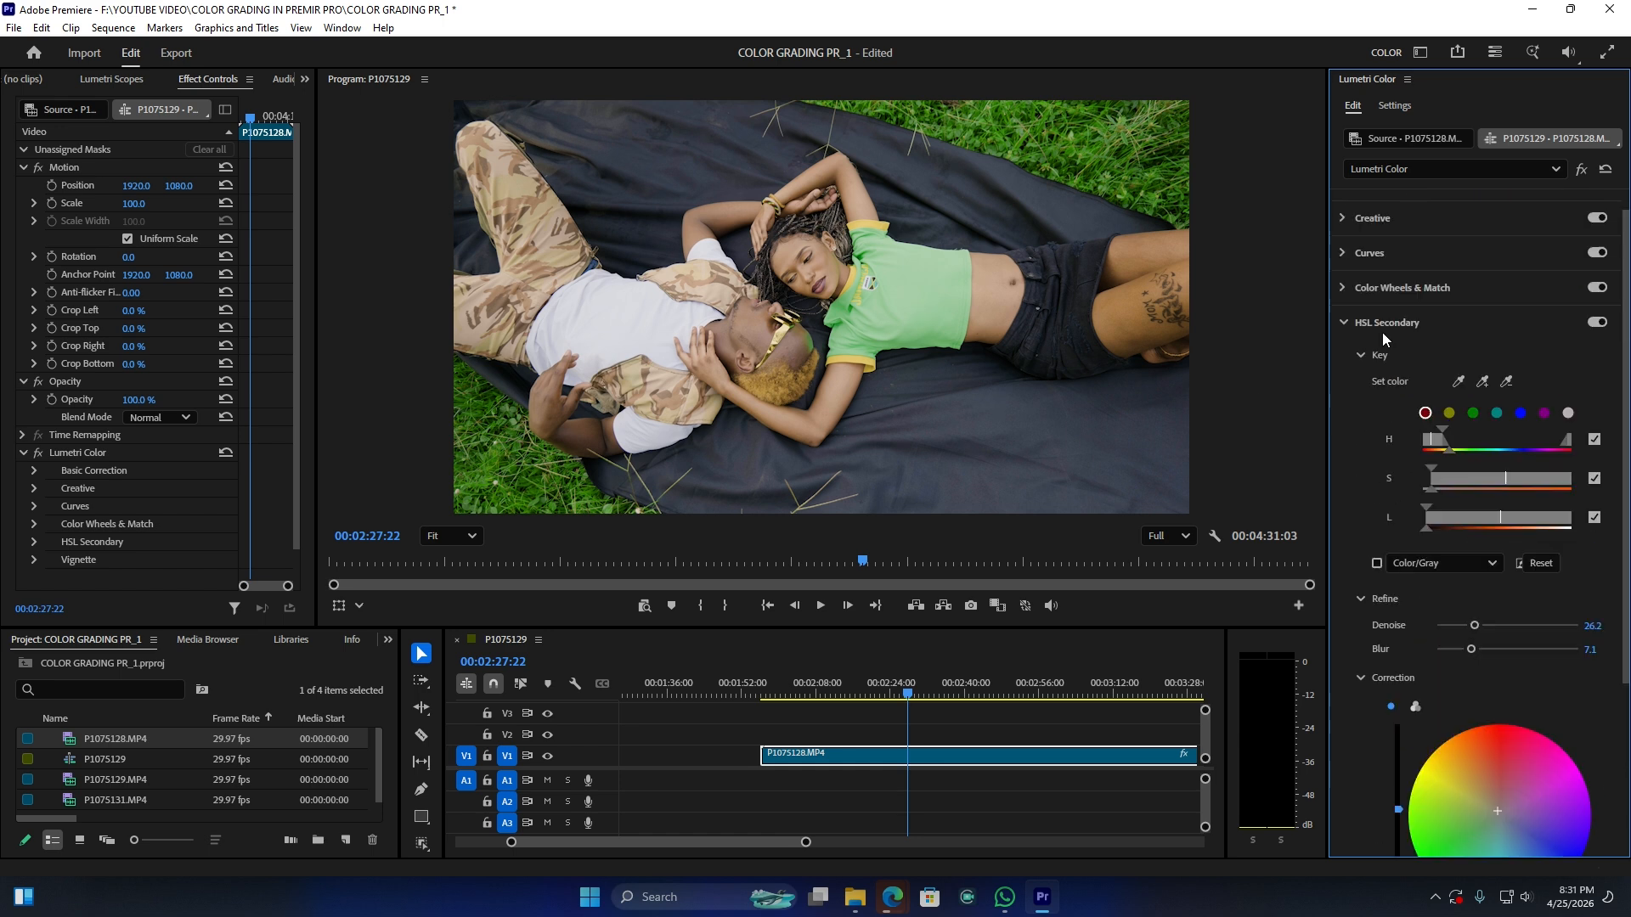
pyautogui.click(1383, 344)
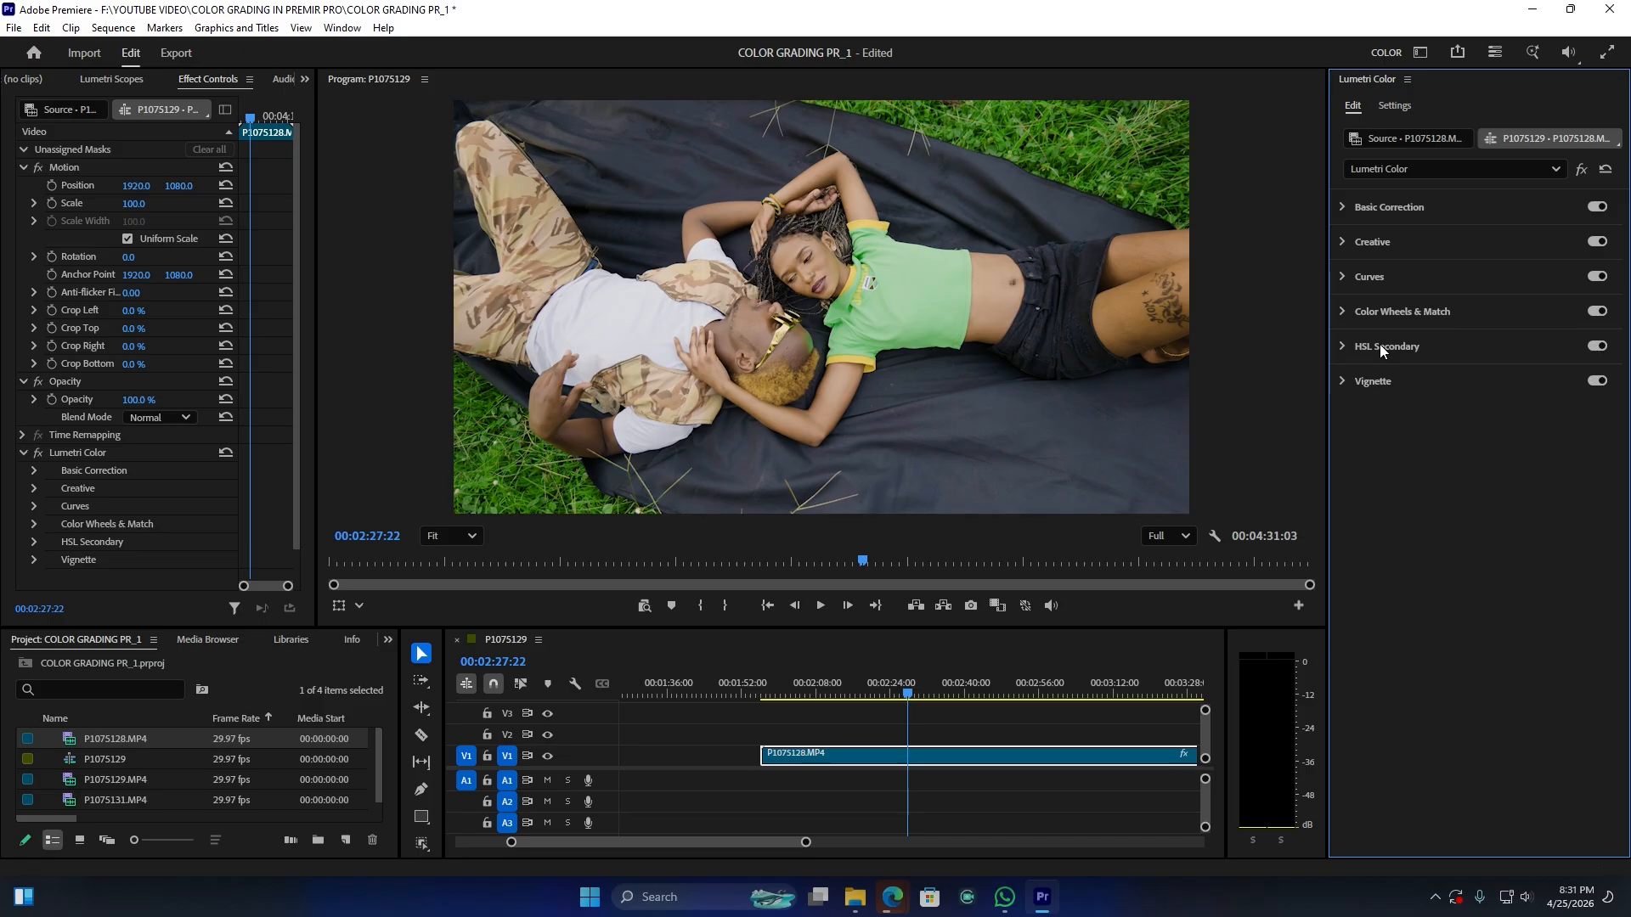
# - Slightly lower the shadows' brightness in Color Wheels & Match and nudge the shadow and midtone tints slightly off center
pyautogui.click(1389, 312)
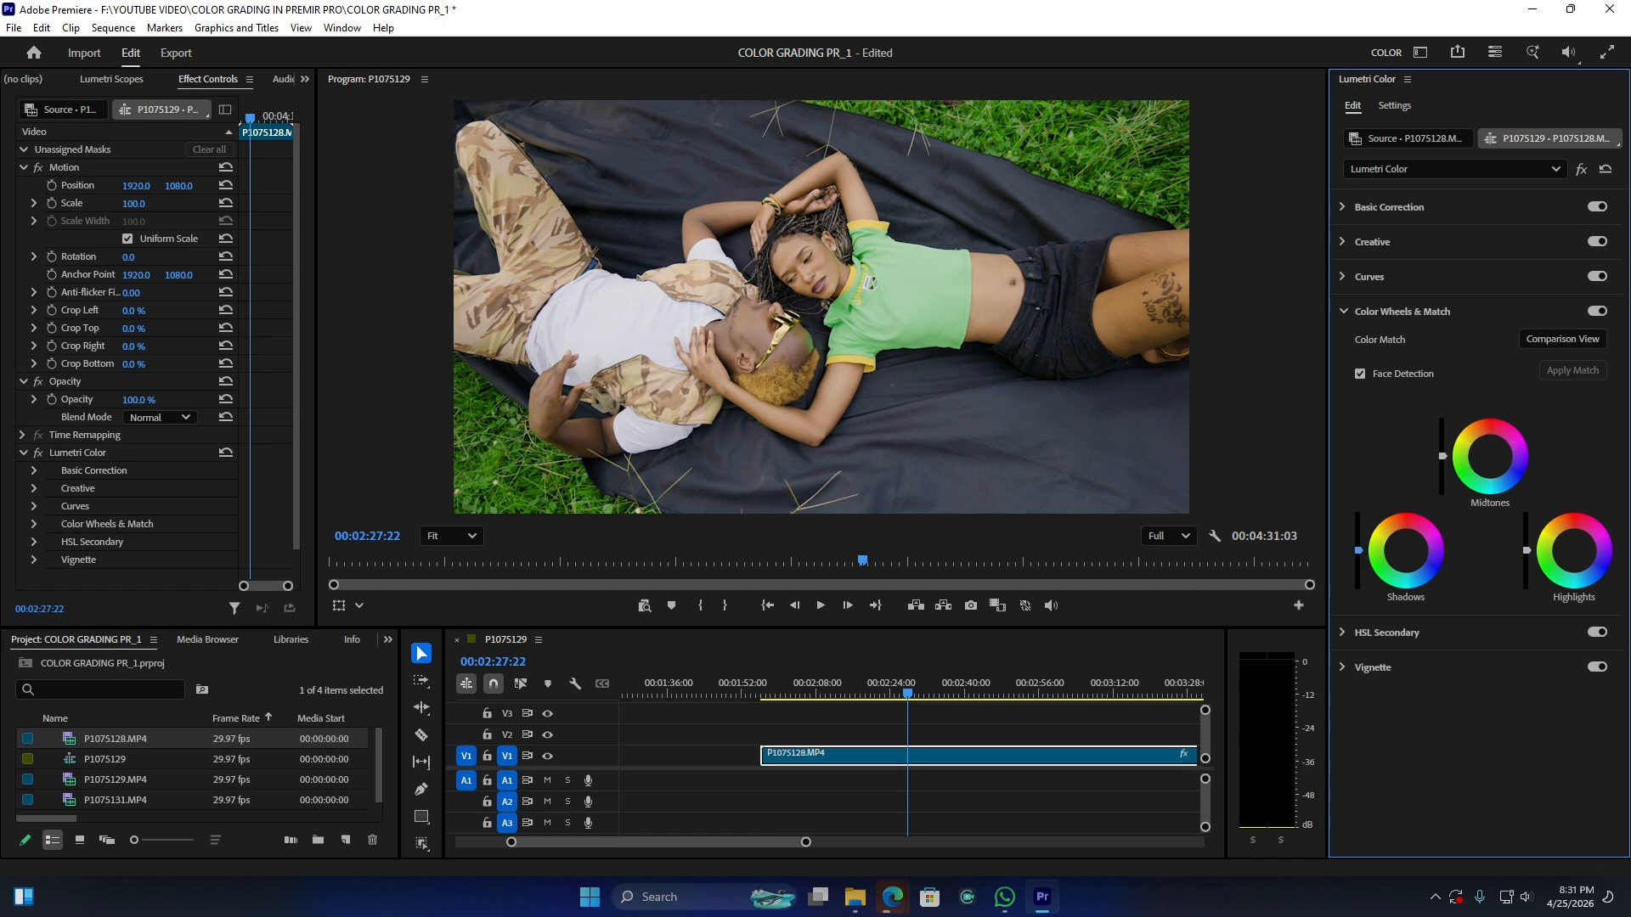
pyautogui.moveTo(1359, 551); pyautogui.dragTo(1359, 546)
pyautogui.moveTo(1406, 550); pyautogui.dragTo(1408, 553)
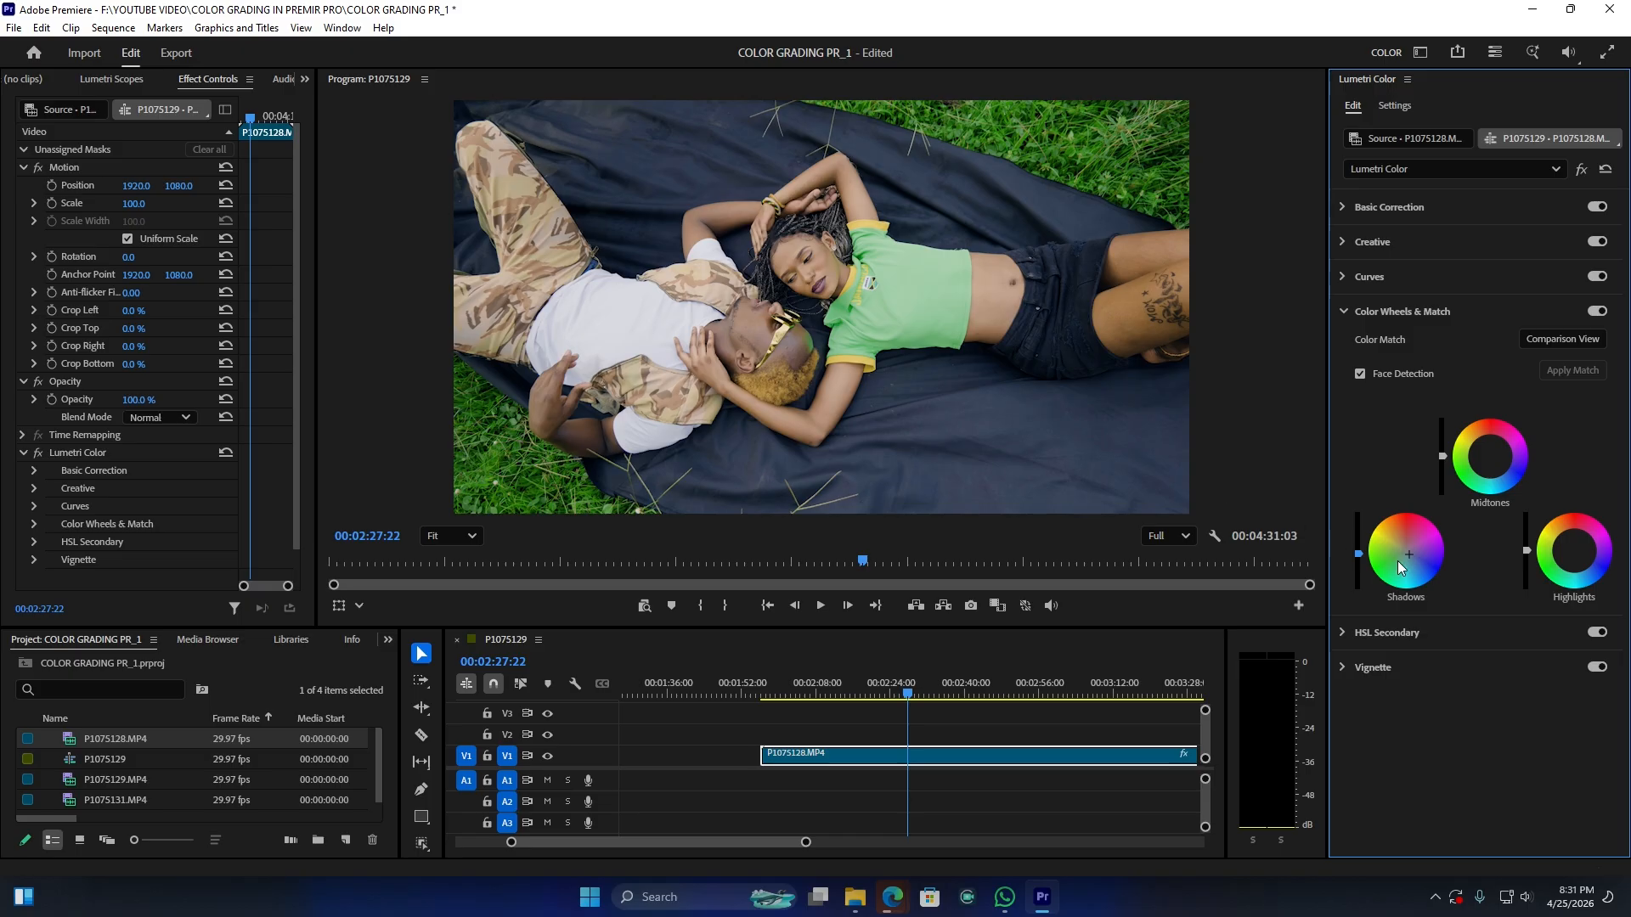
pyautogui.moveTo(1400, 563); pyautogui.dragTo(1392, 560)
pyautogui.doubleClick(1409, 548)
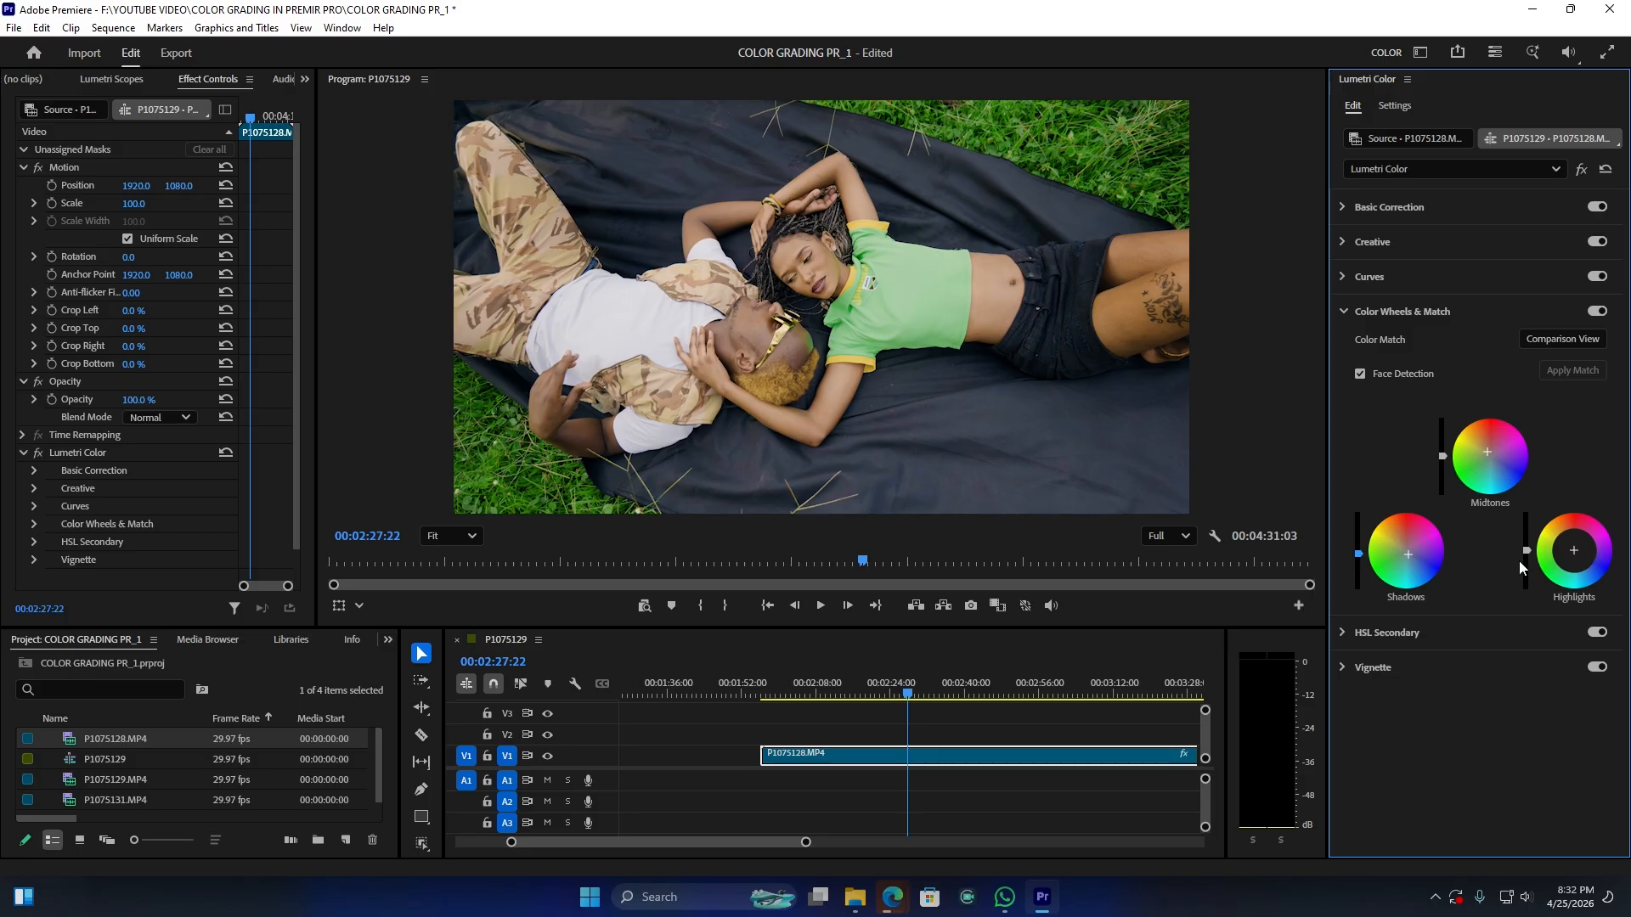
# - Shift the highlights color wheel slightly toward cyan, undoing a trial shift toward magenta
pyautogui.moveTo(1575, 551); pyautogui.dragTo(1578, 557)
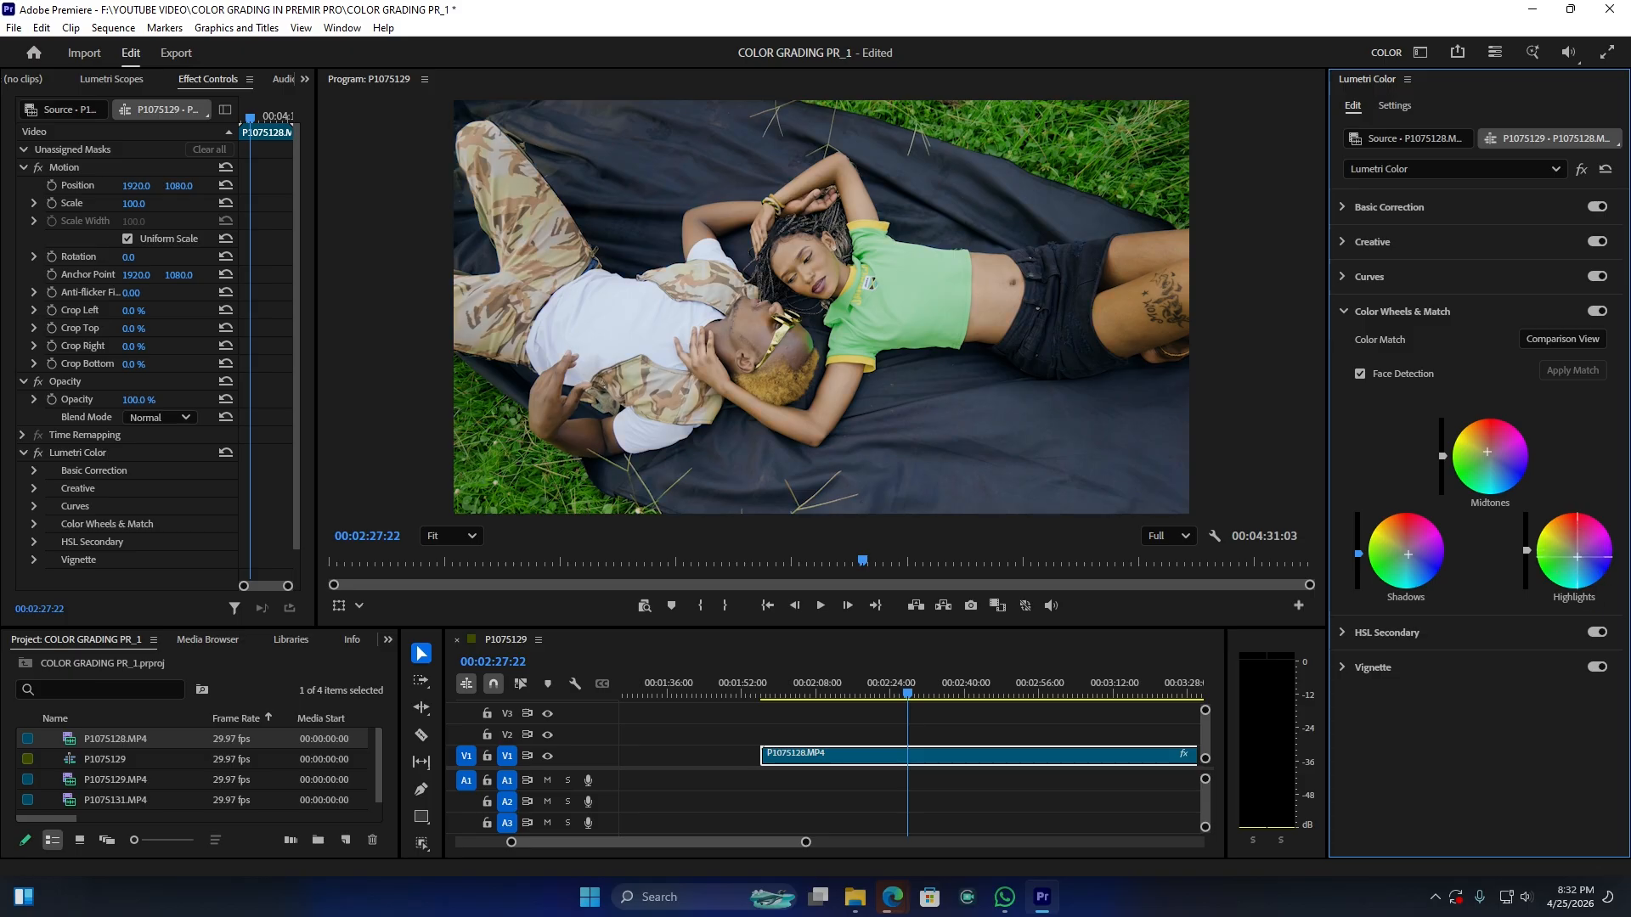
pyautogui.moveTo(1578, 557); pyautogui.dragTo(1574, 558)
pyautogui.moveTo(1573, 558); pyautogui.dragTo(1601, 540)
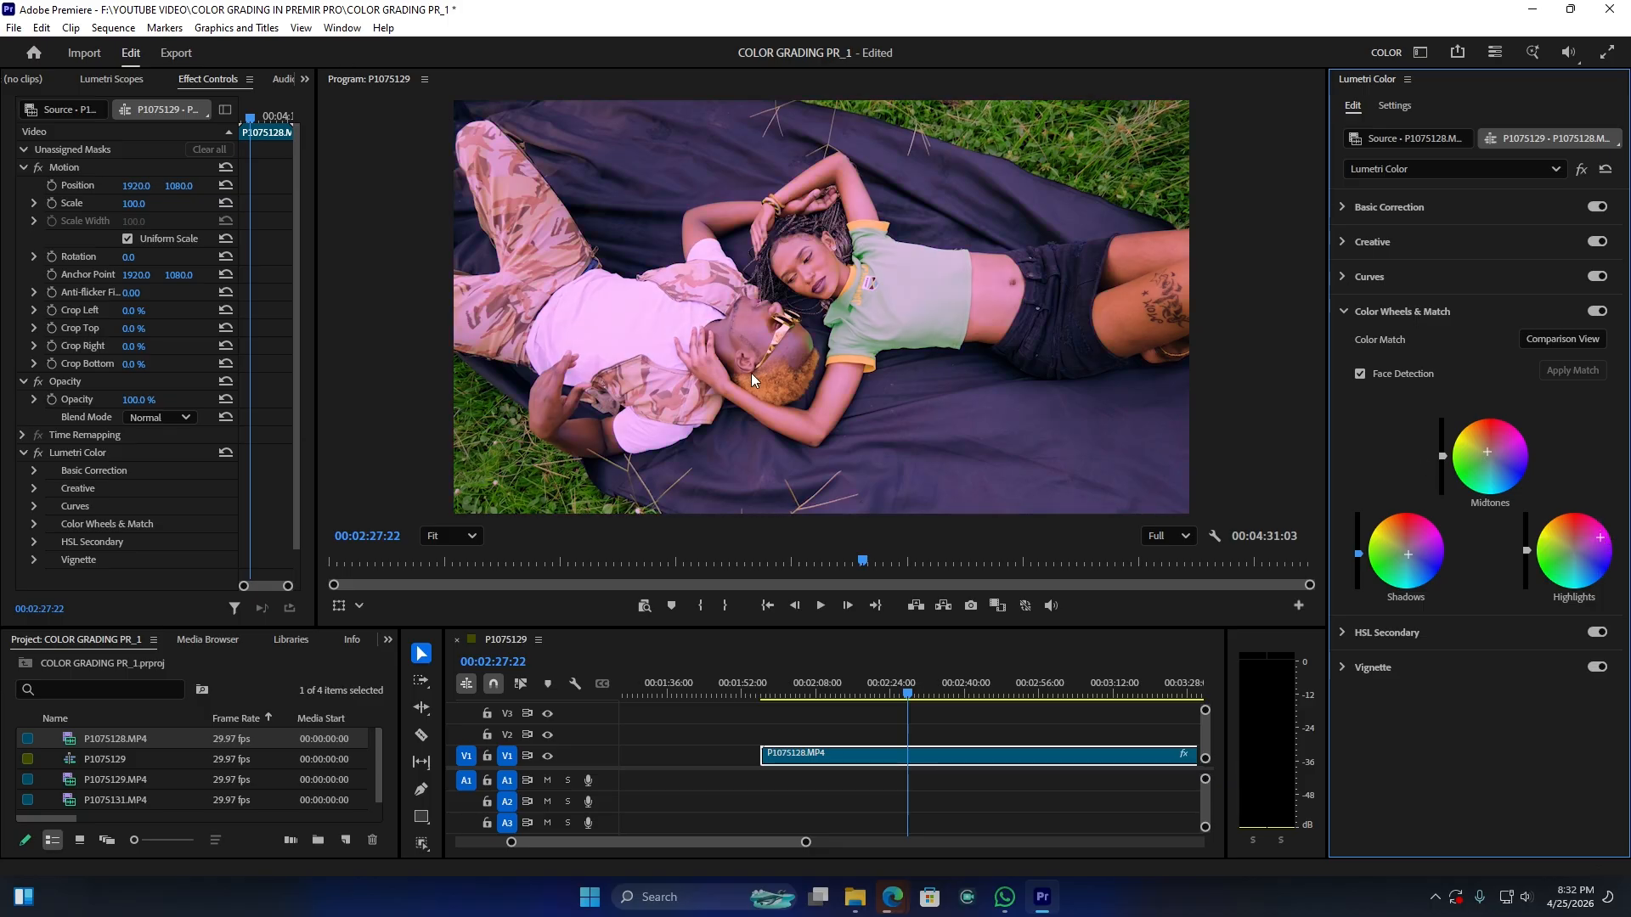
pyautogui.hotkey('ctrl', 'z')
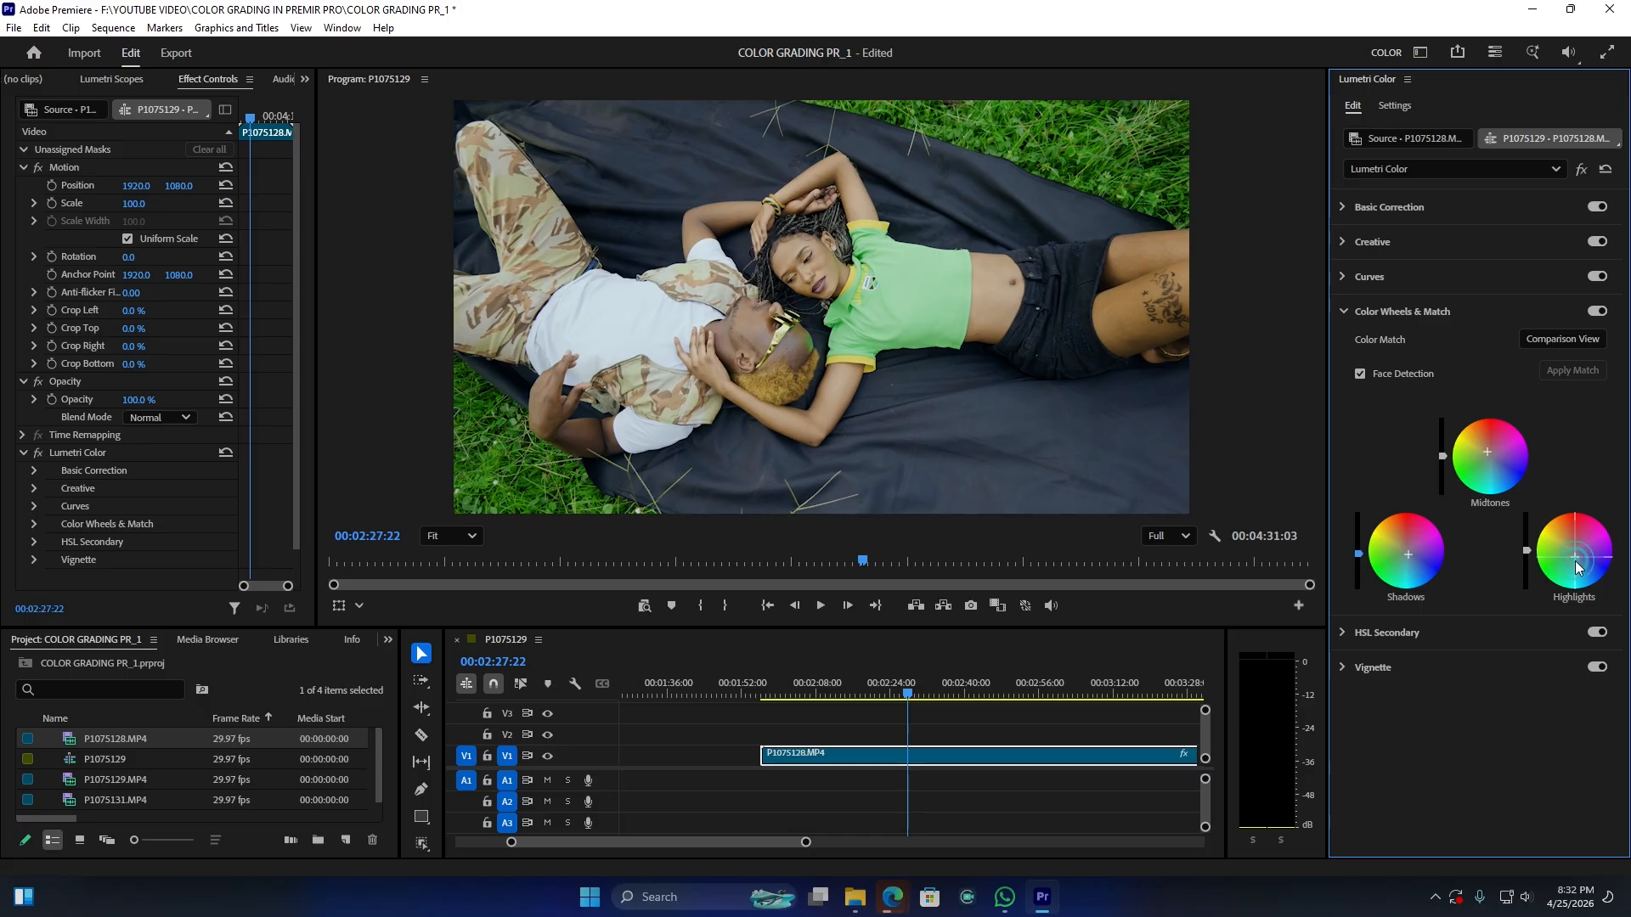
pyautogui.moveTo(1575, 557); pyautogui.dragTo(1575, 556)
# - Add a dark vignette to the clip with Amount -2.1 and Midpoint 35.1
pyautogui.click(1373, 668)
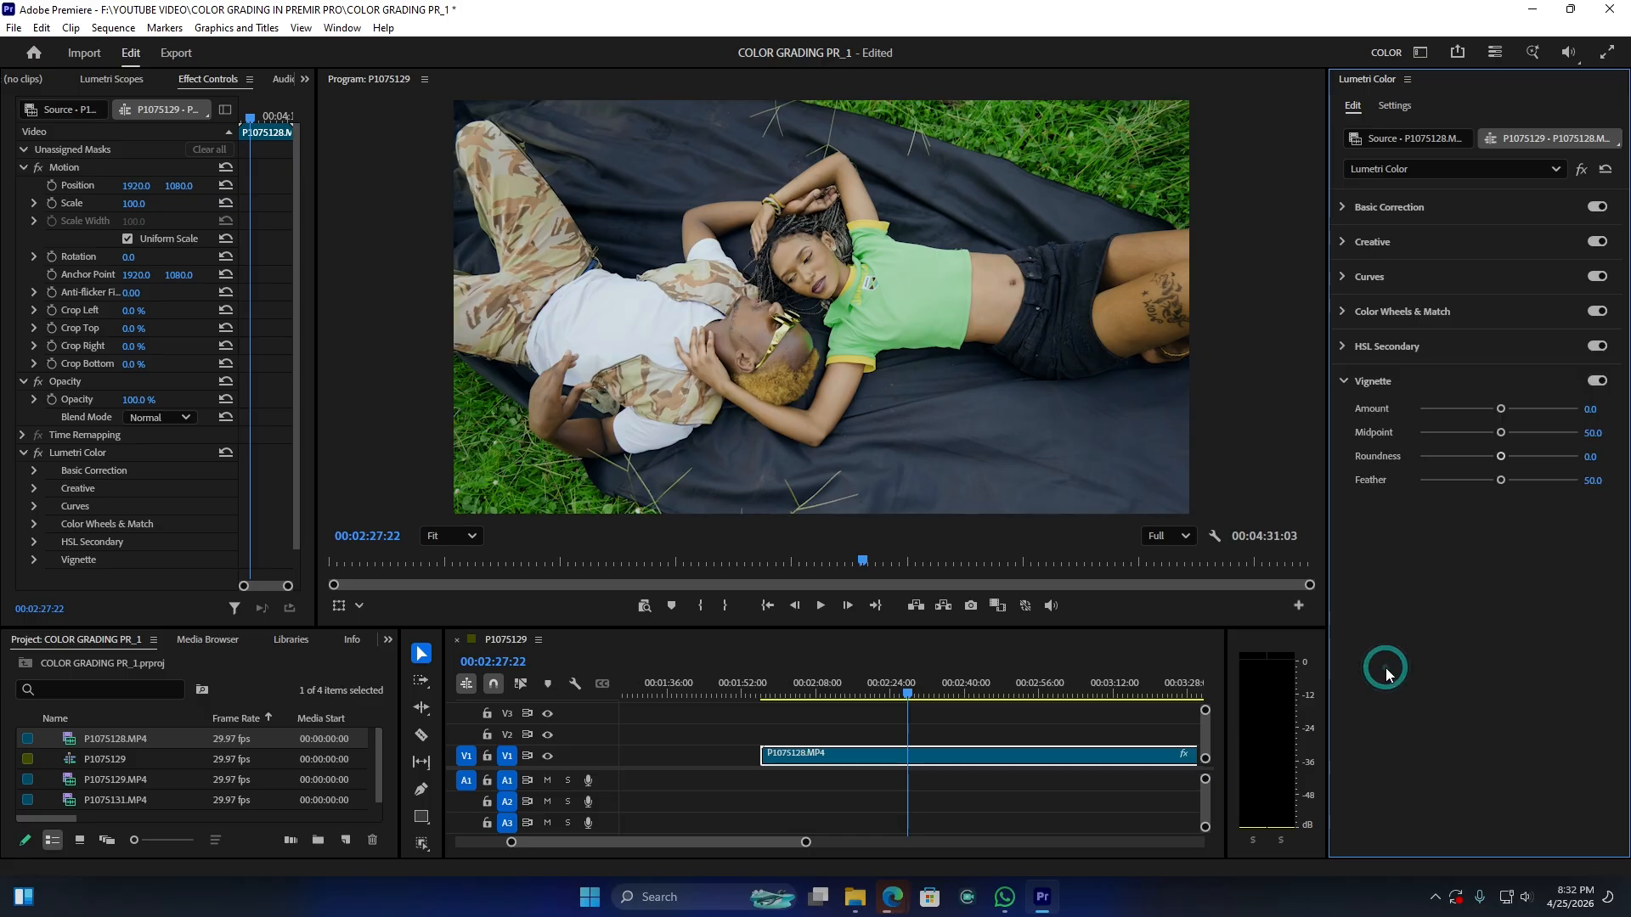
pyautogui.moveTo(1502, 409); pyautogui.dragTo(1476, 434)
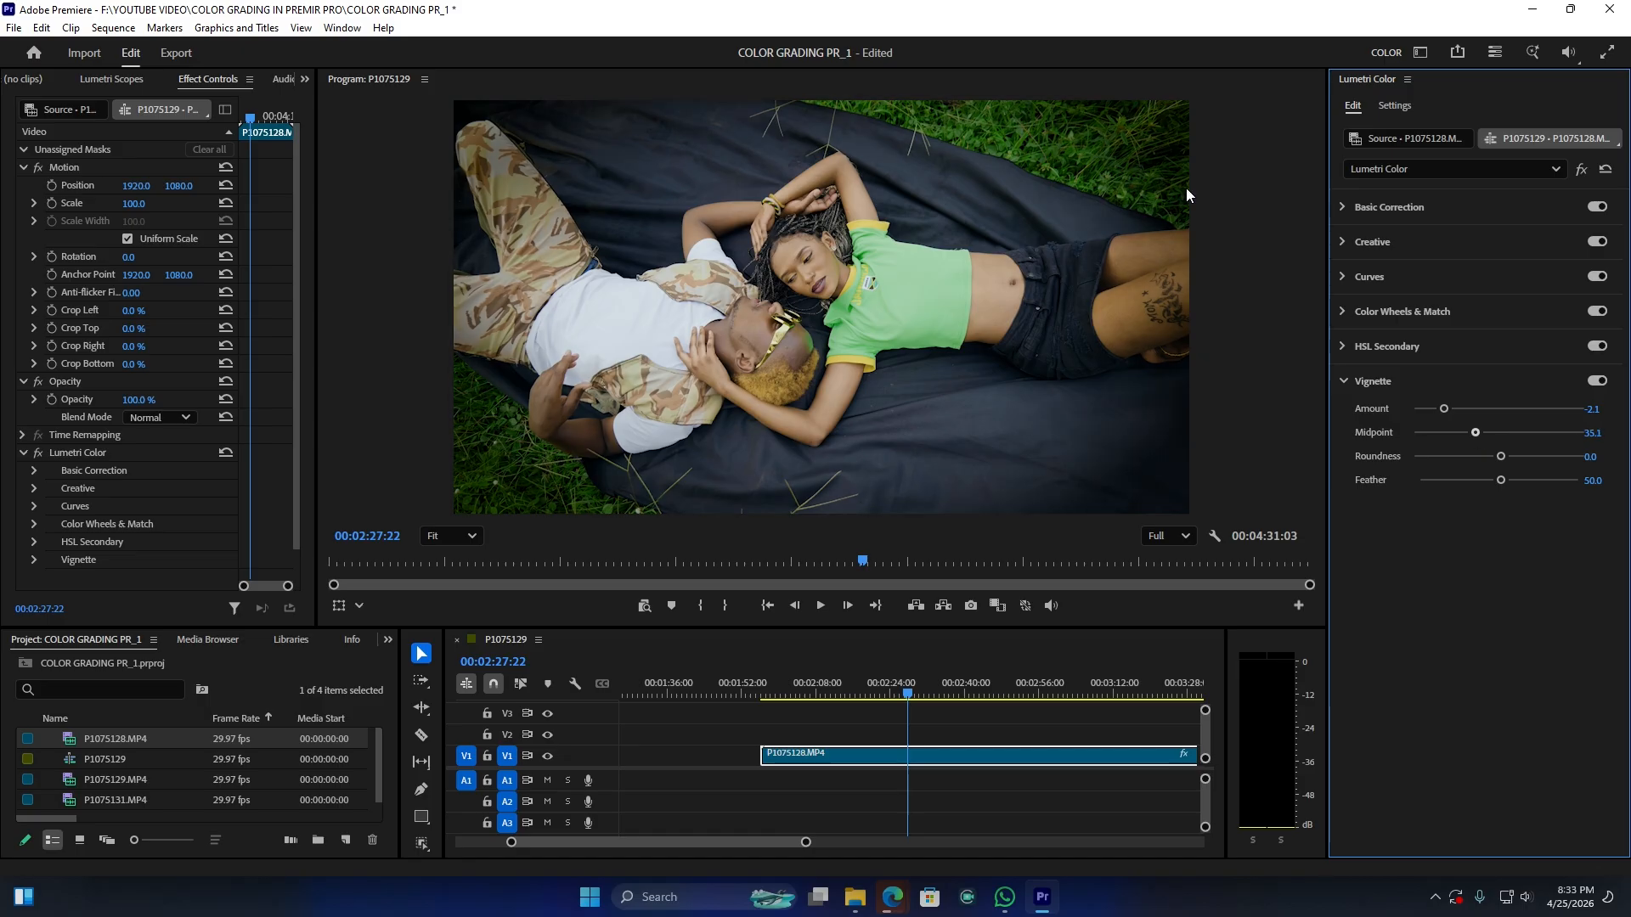
# - Preview the graded clip around 00:02:25:00 and 00:02:29:00, and toggle the Lumetri Color effect off and on to compare before and after
pyautogui.click(894, 693)
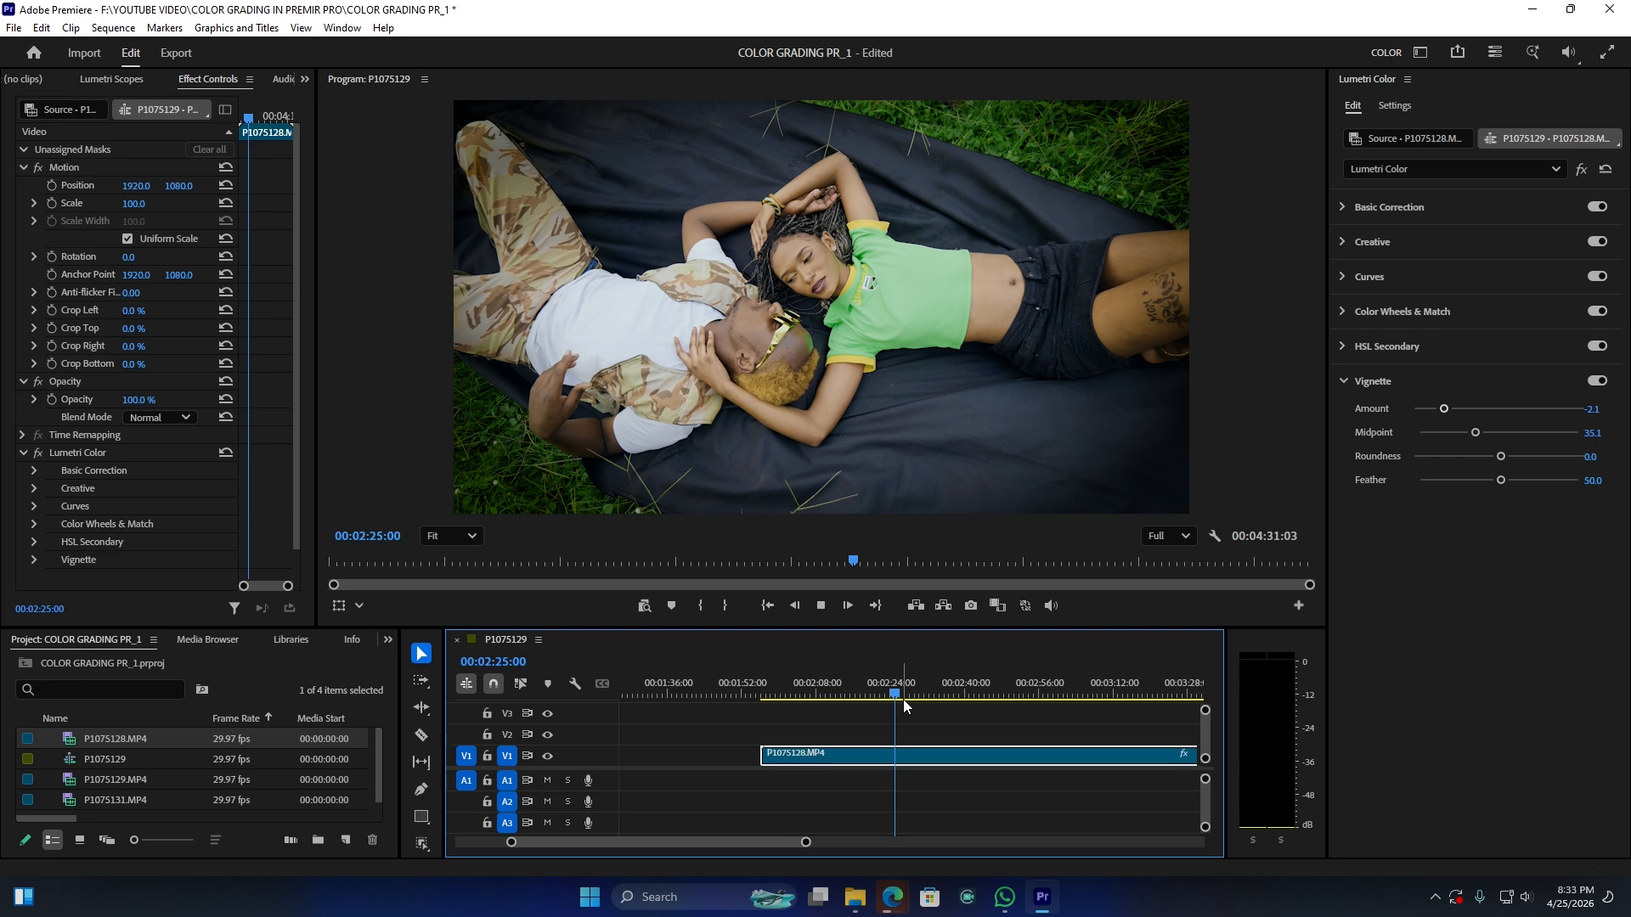
pyautogui.press('space')
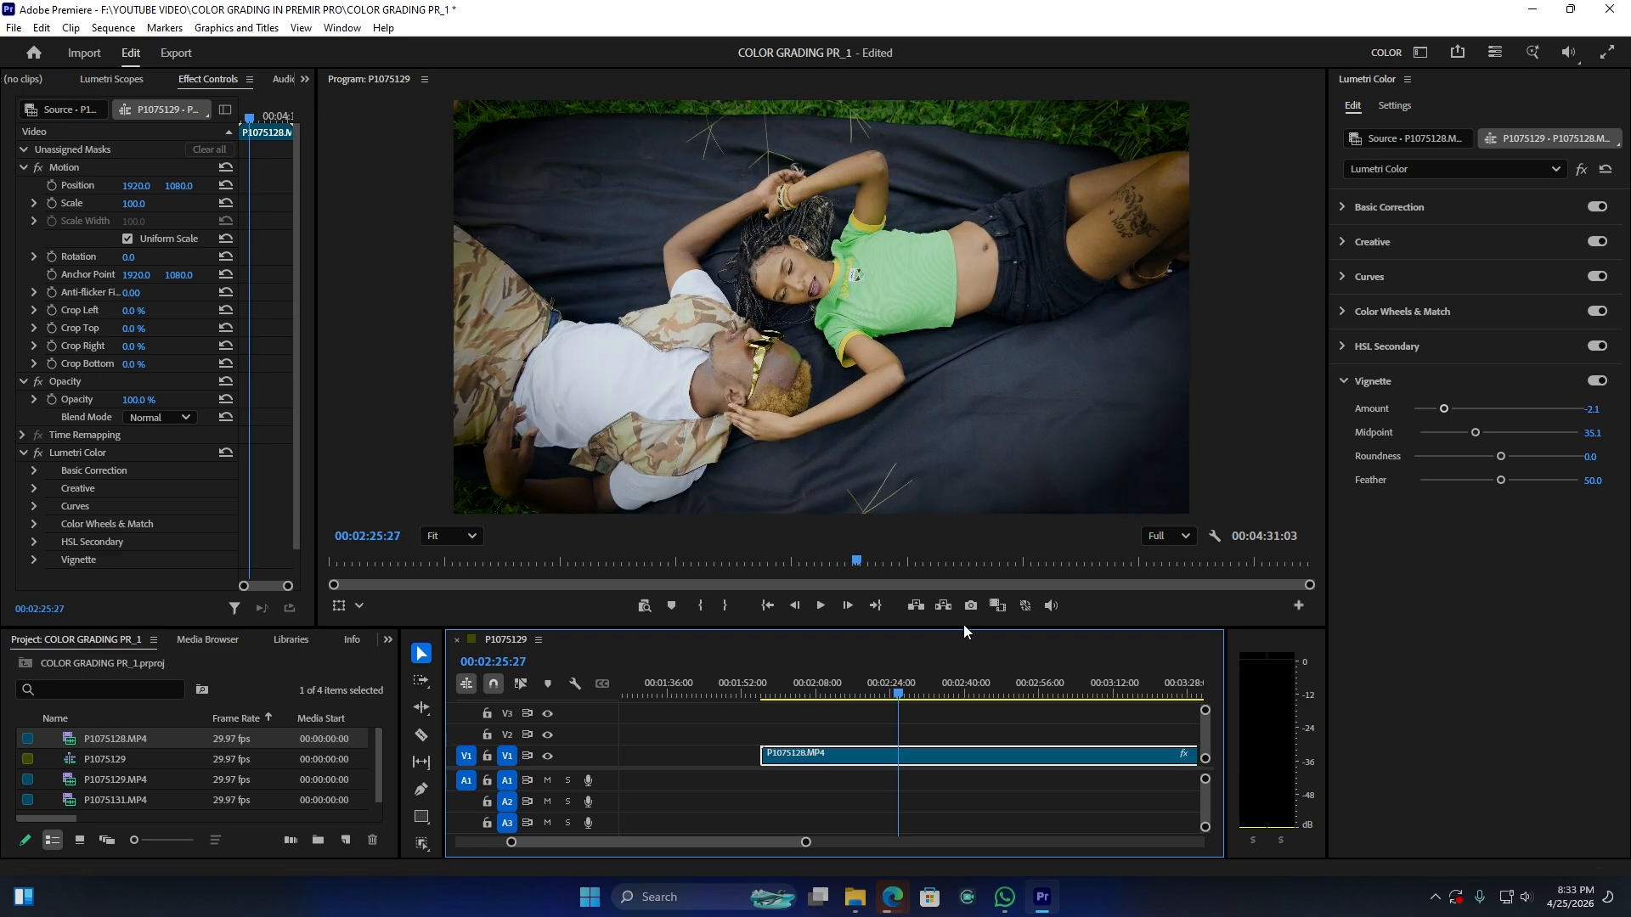
pyautogui.click(912, 695)
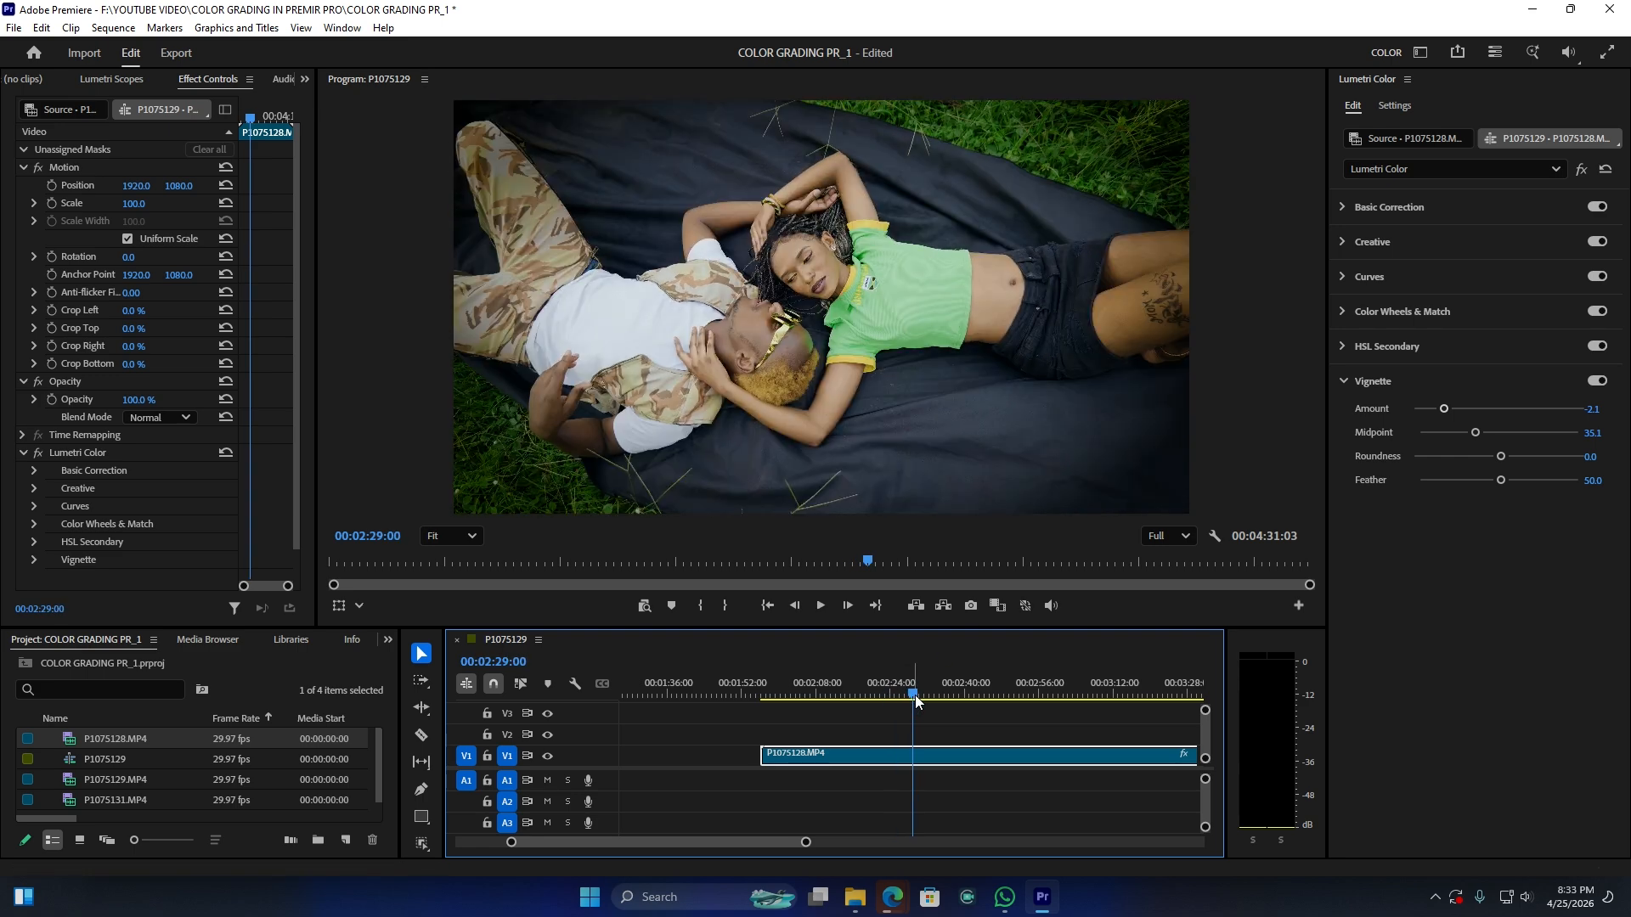
pyautogui.click(38, 453)
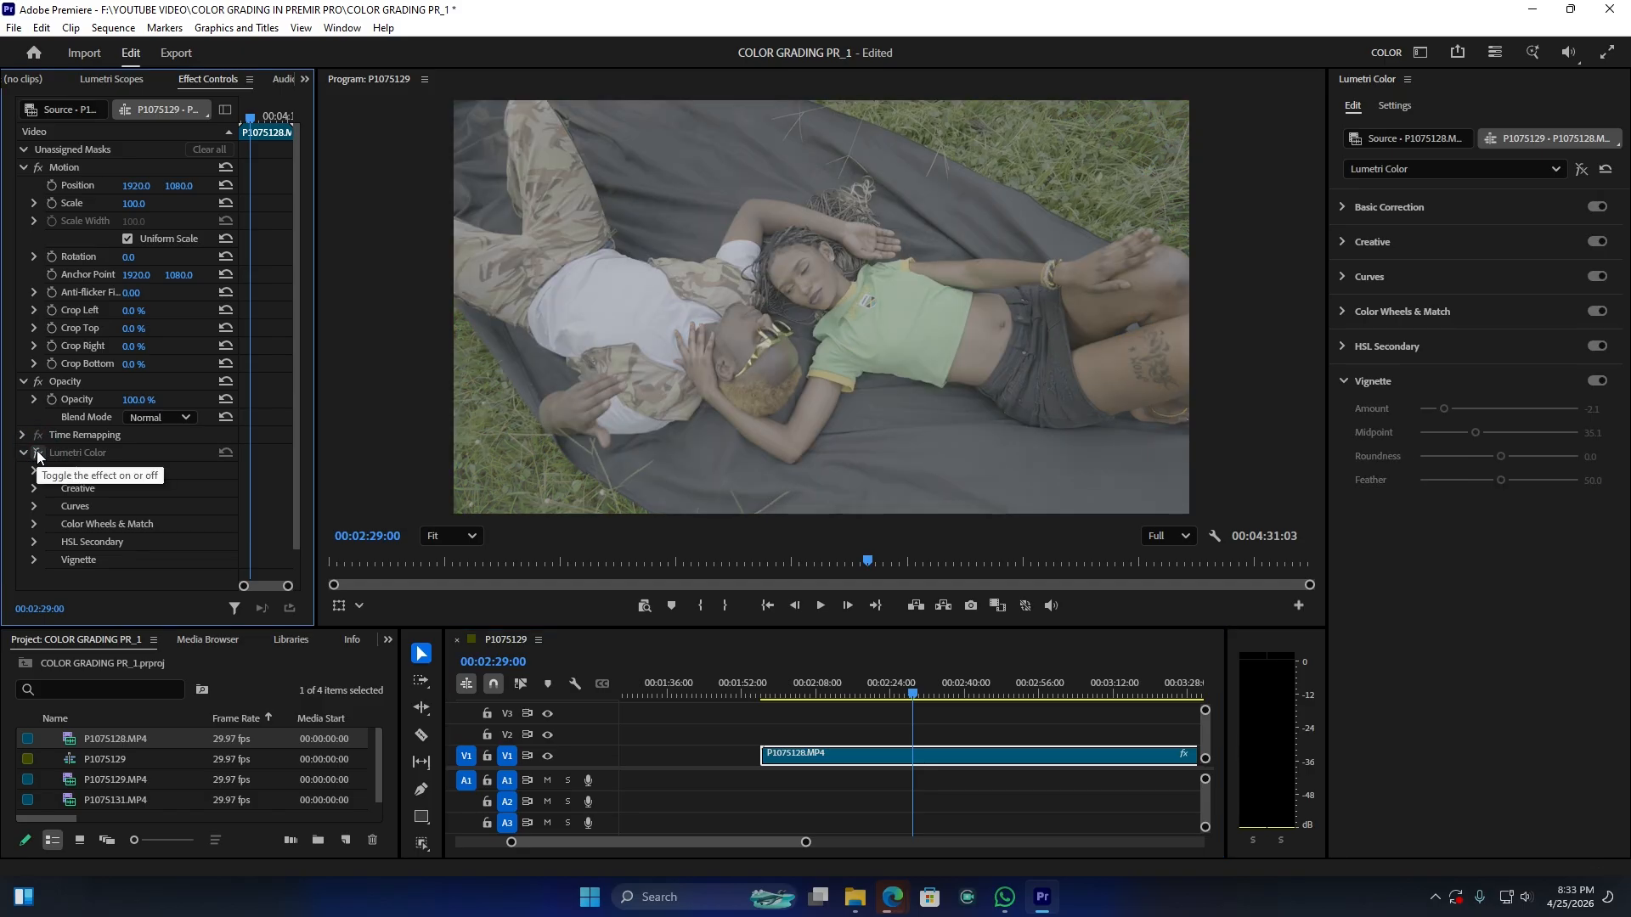
pyautogui.click(37, 453)
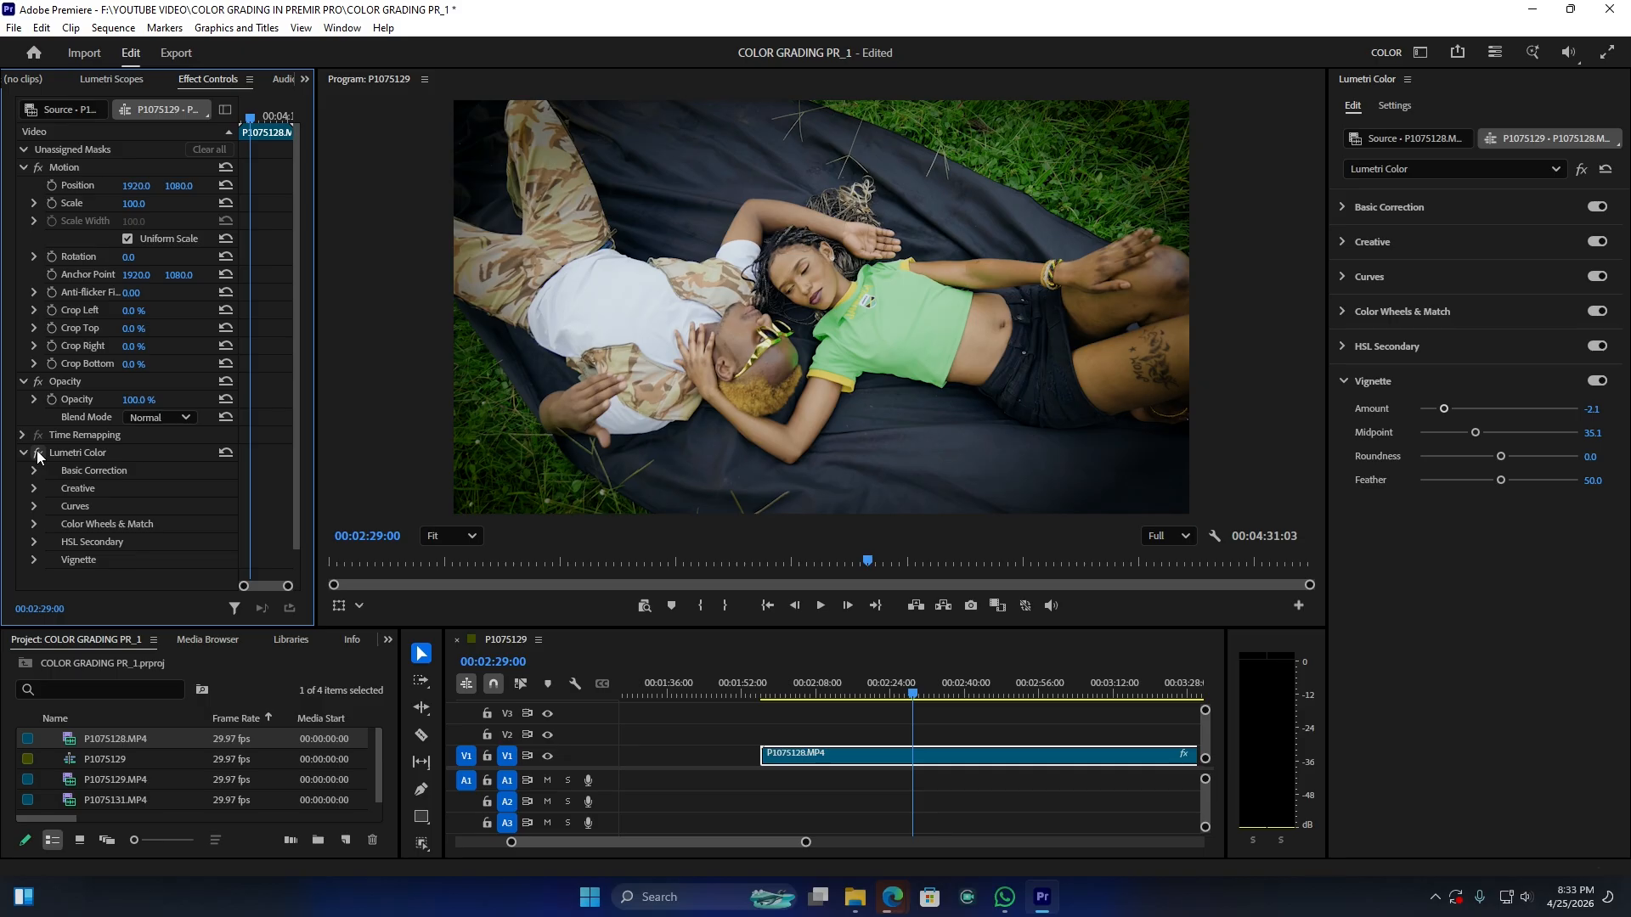